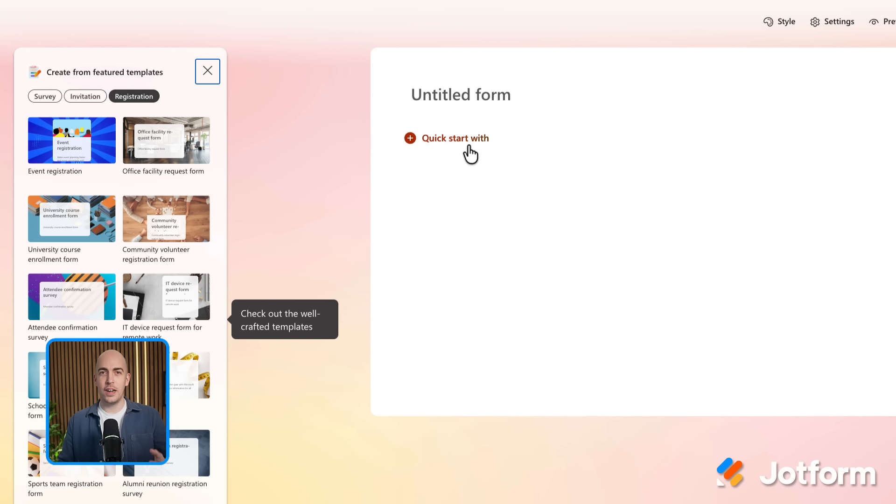
Create a form from the Event registration template and review its questions
left_click(75, 154)
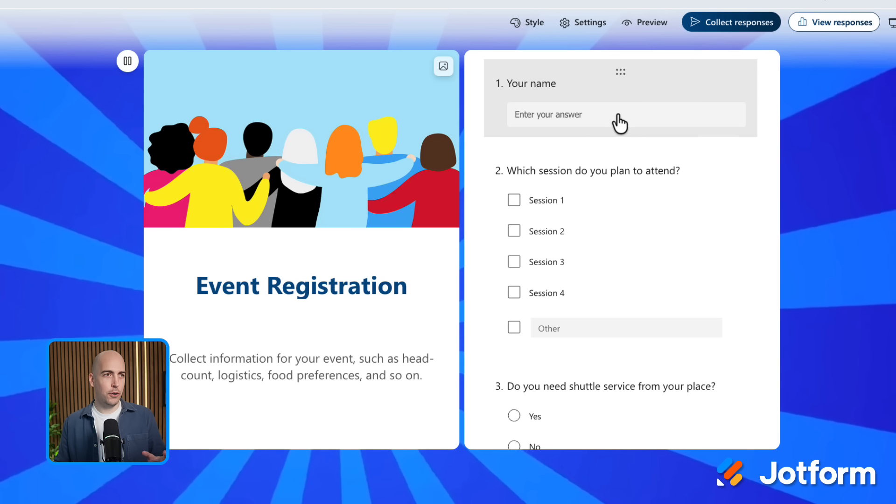
scroll(628, 179, "down", 4)
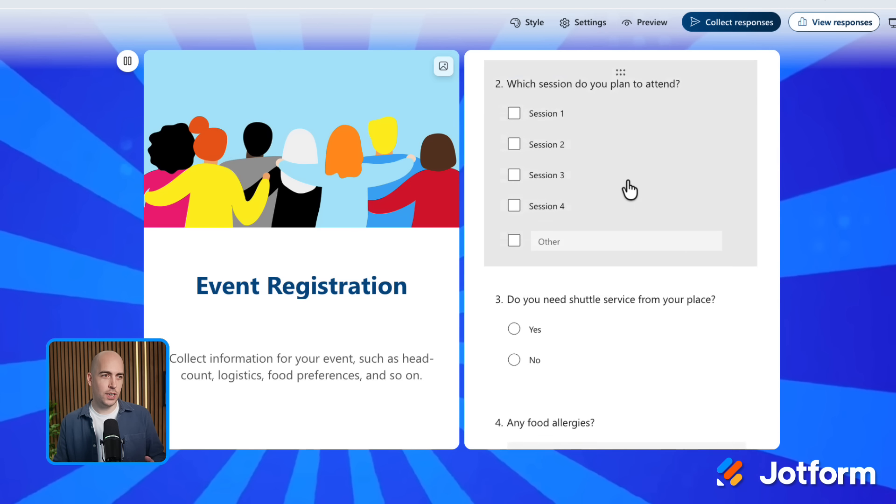
scroll(651, 222, "down", 4)
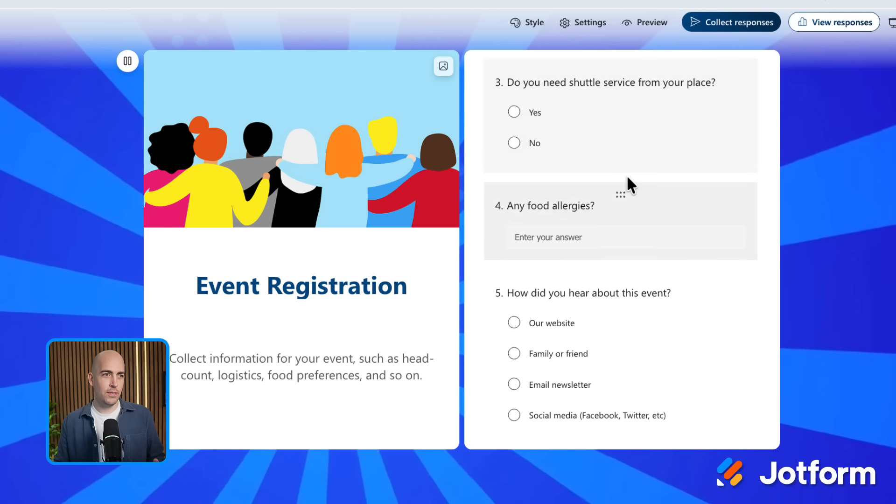
scroll(636, 202, "down", 8)
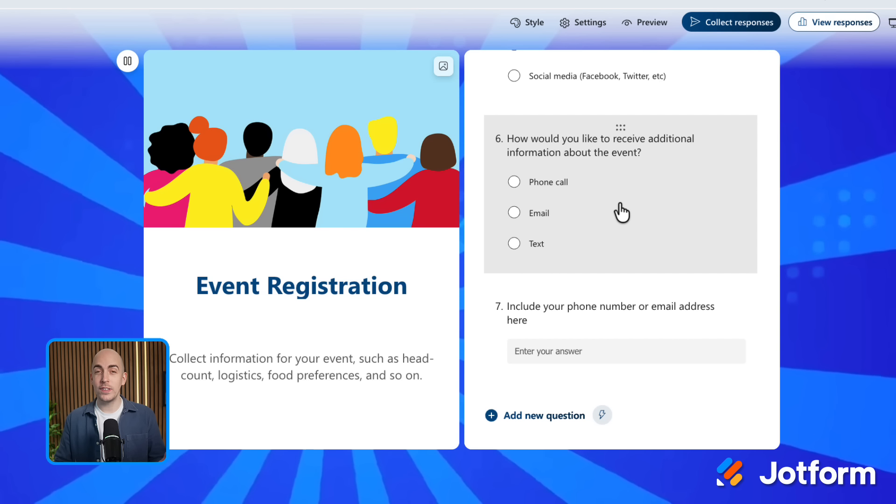
Add a choice question titled "T-shirt Size" with all suggested sizes from XS to XXL as options
left_click(539, 416)
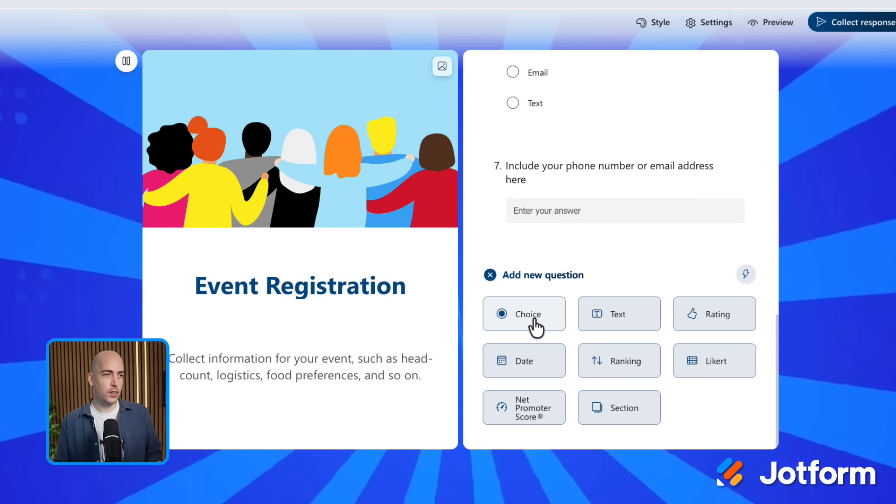
left_click(533, 319)
type("T-")
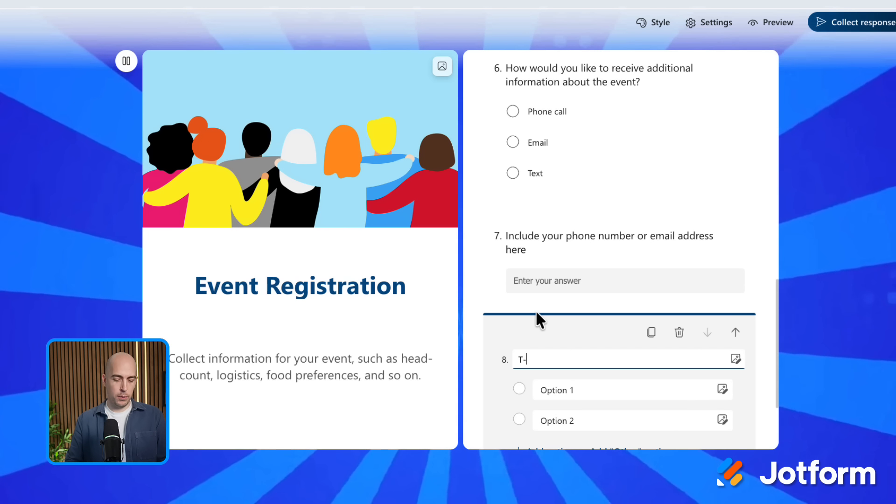
type("shirt Size")
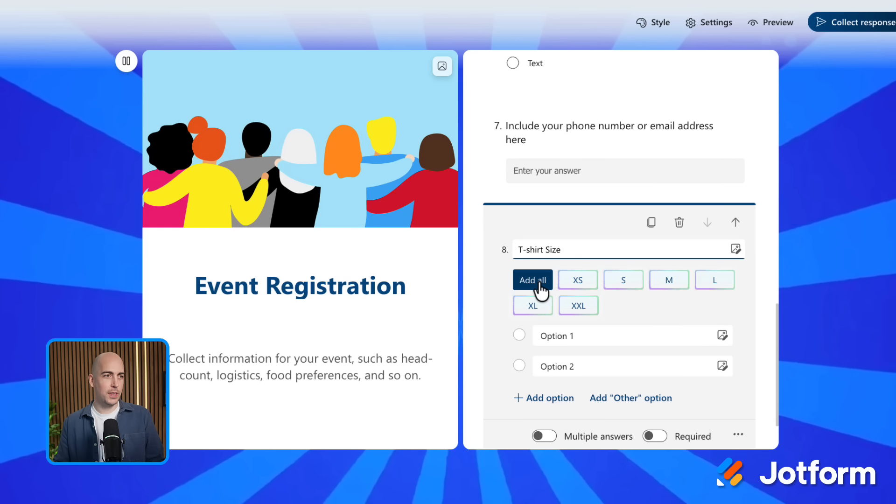
left_click(536, 282)
scroll(548, 322, "down", 2)
left_click(548, 326)
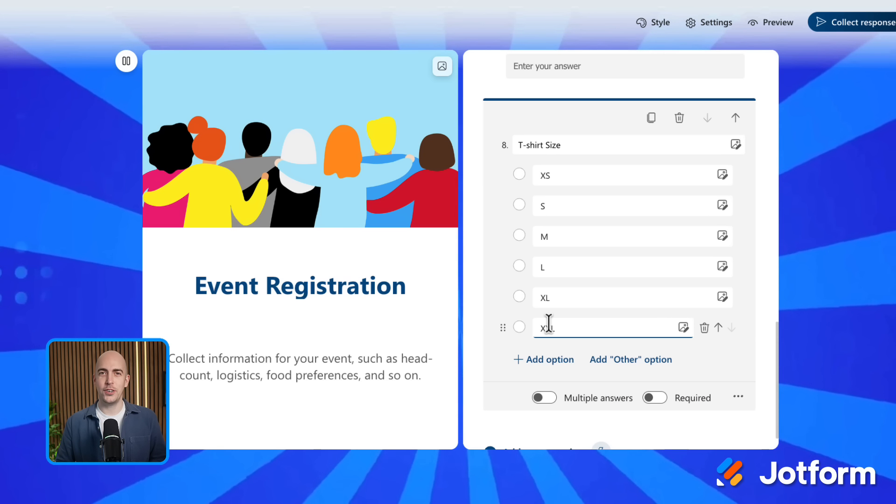
left_click(825, 265)
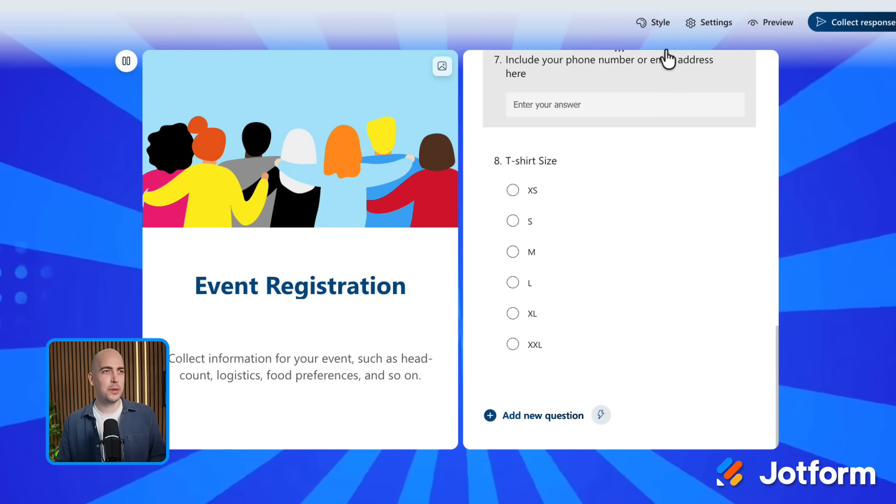
Change the form's style to the first layout with the green-to-blue gradient stock image as its background
left_click(658, 30)
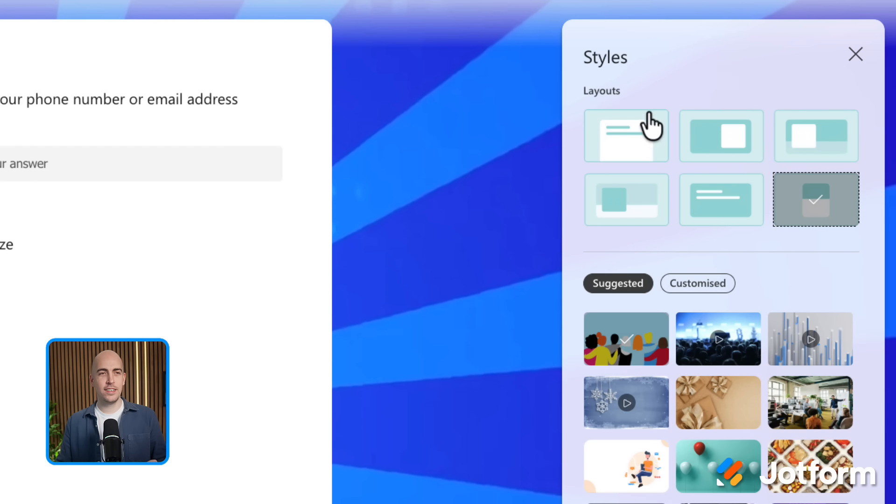
left_click(634, 135)
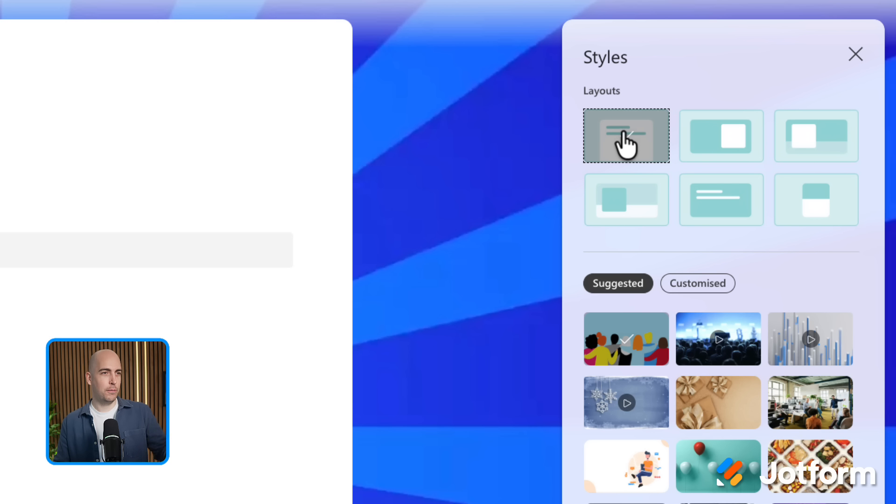
left_click(575, 248)
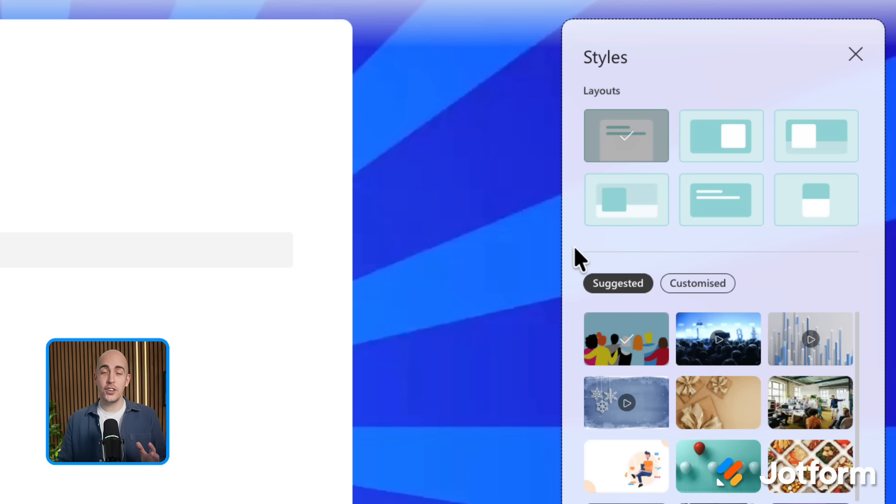
left_click(711, 288)
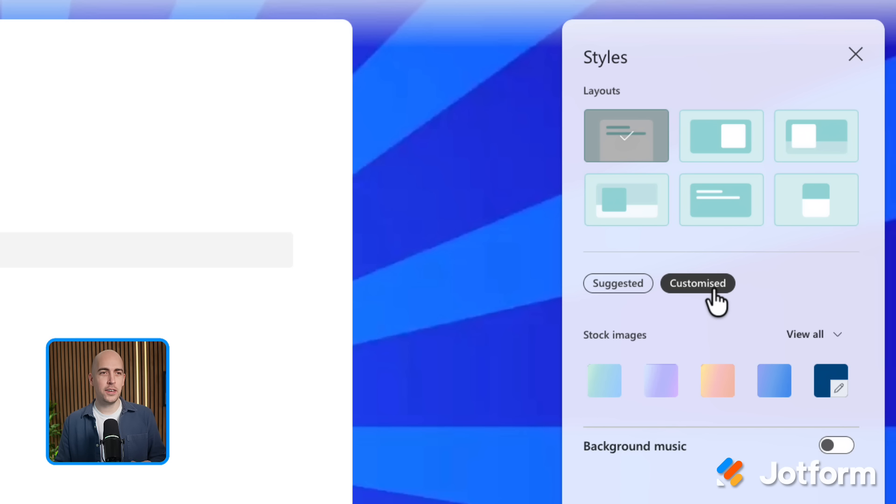
left_click(610, 387)
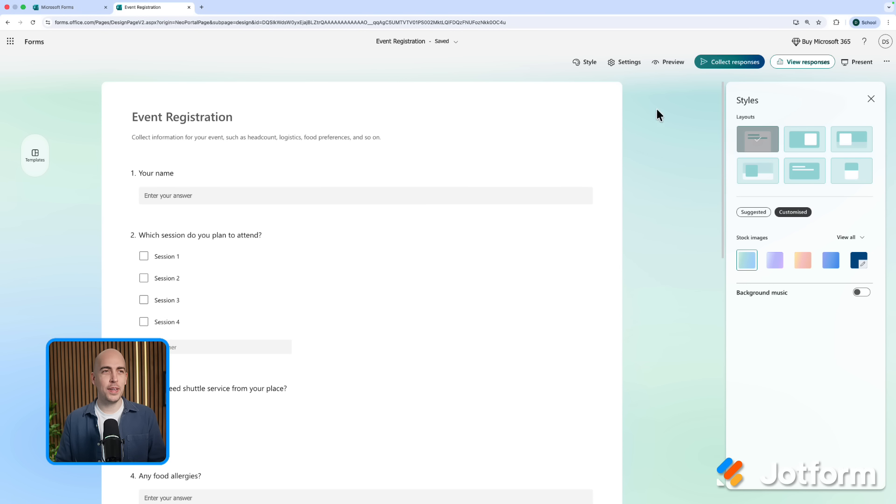
Preview the Event Registration form in the computer and mobile views, and return to editing
left_click(670, 65)
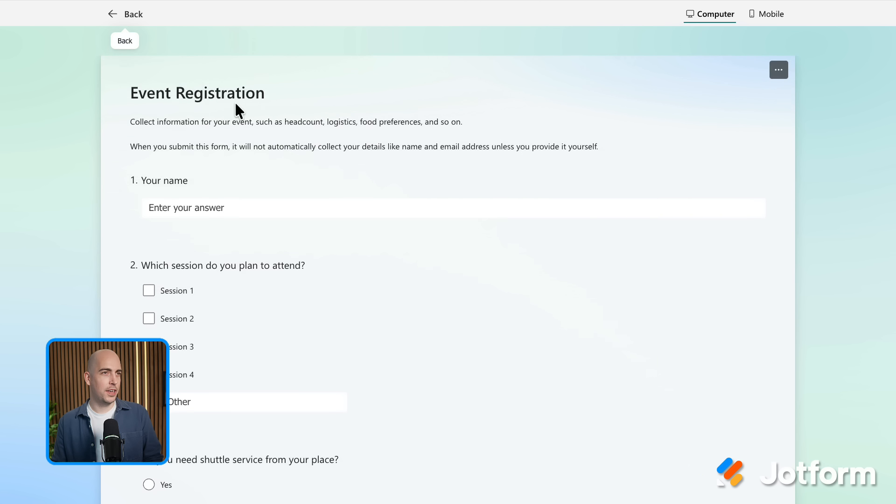
scroll(336, 126, "down", 10)
scroll(337, 126, "up", 10)
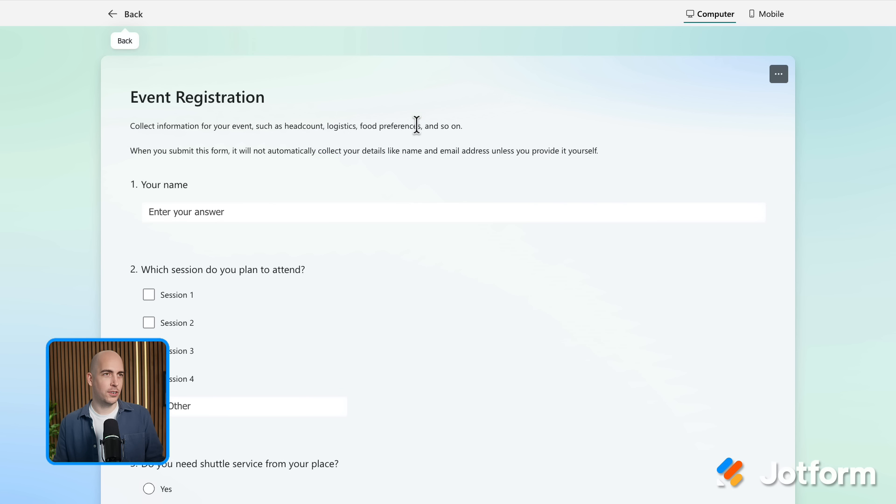
left_click(771, 14)
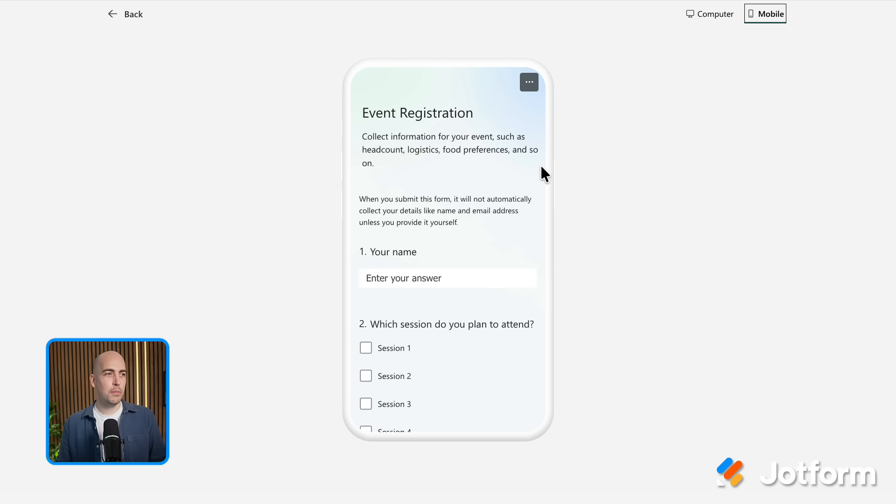
scroll(483, 166, "down", 3)
scroll(481, 160, "down", 6)
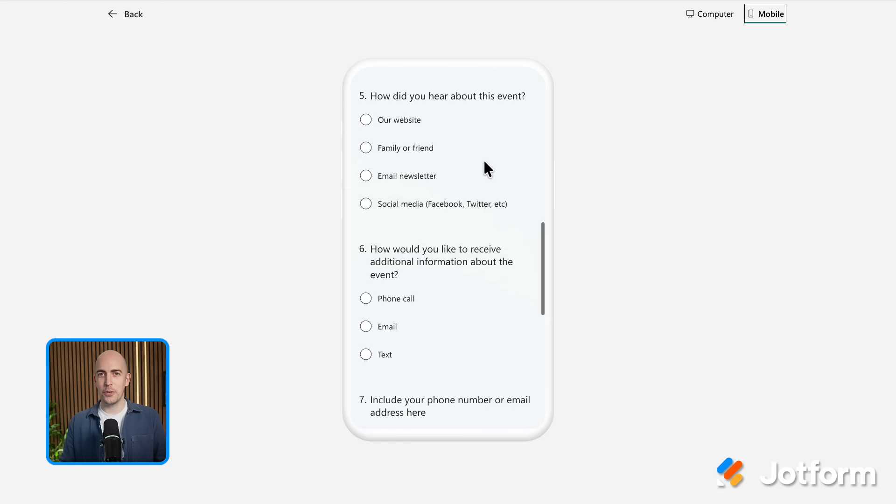
scroll(483, 161, "up", 10)
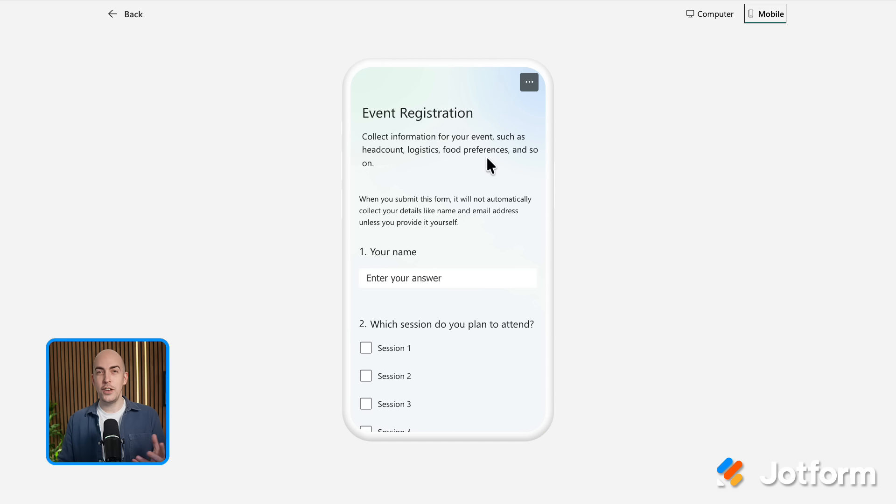
left_click(130, 26)
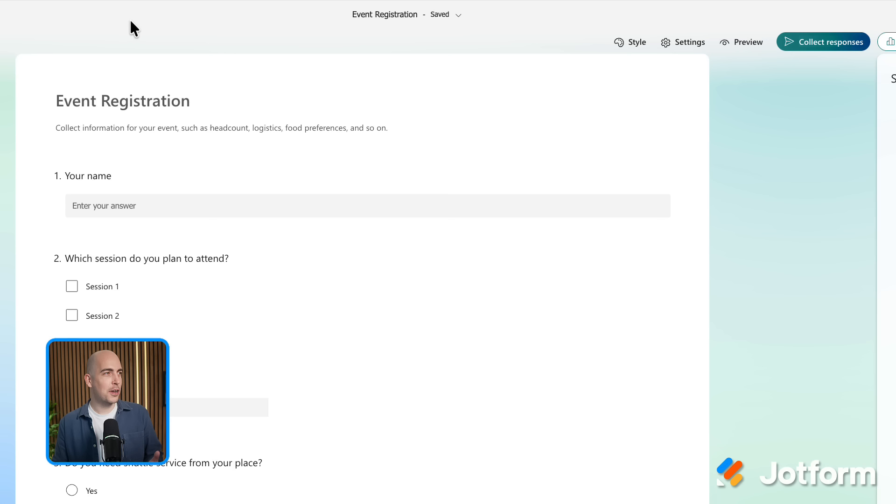
Shorten and copy the form's response link, and view the QR code and embed sharing options
left_click(783, 47)
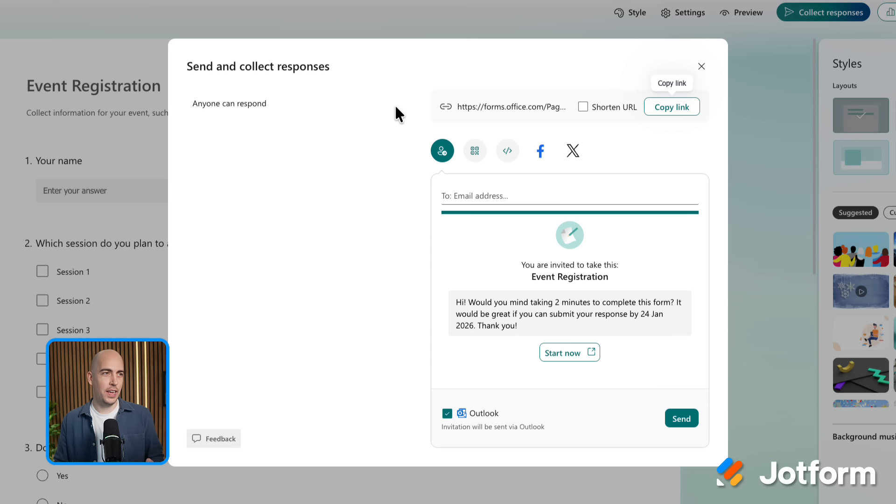
left_click(583, 108)
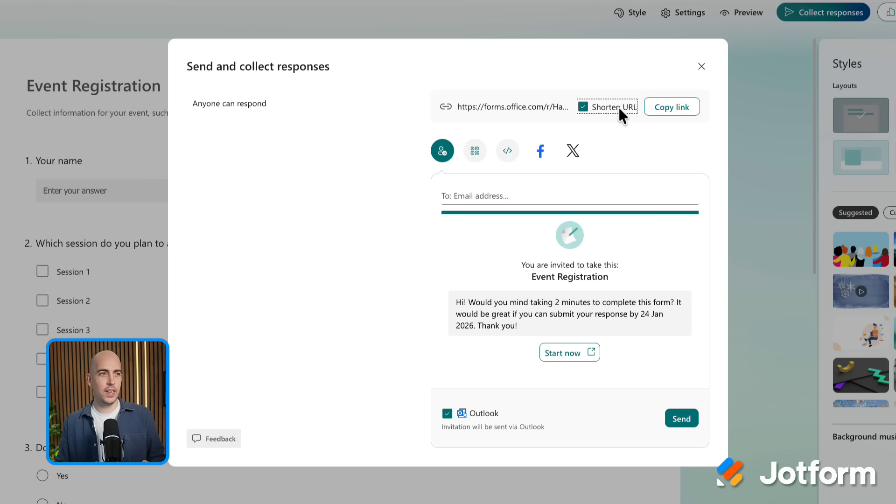
left_click(673, 107)
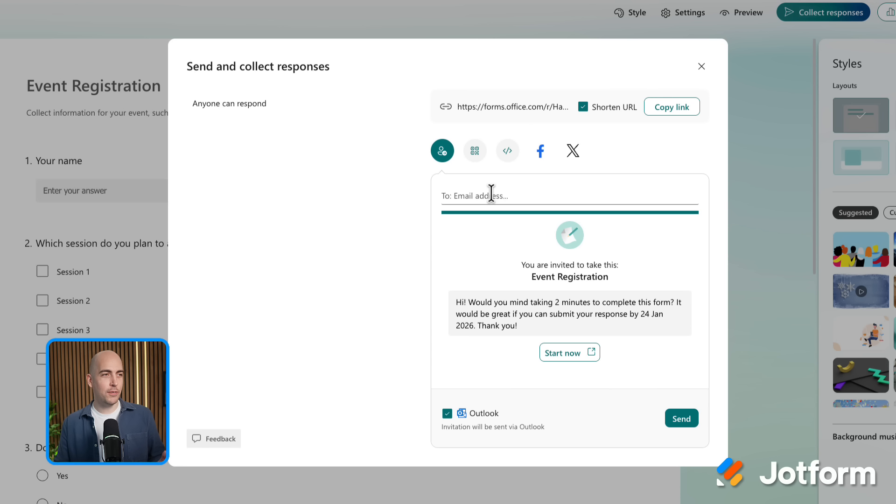
left_click(476, 152)
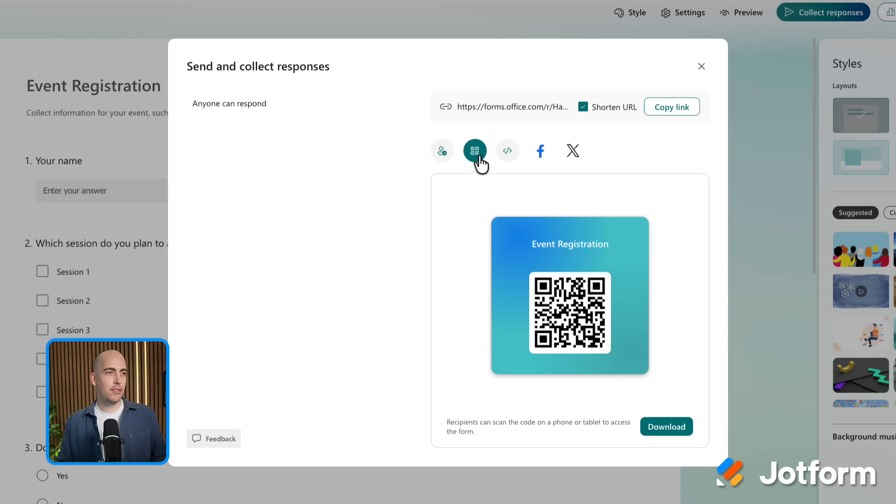
left_click(507, 154)
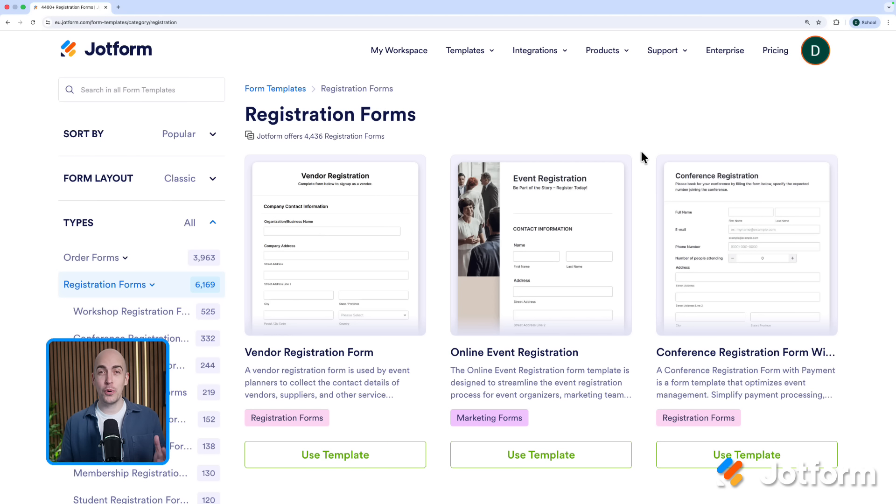
Browse the Registration Forms template gallery in Jotform
scroll(641, 152, "down", 3)
scroll(641, 152, "down", 20)
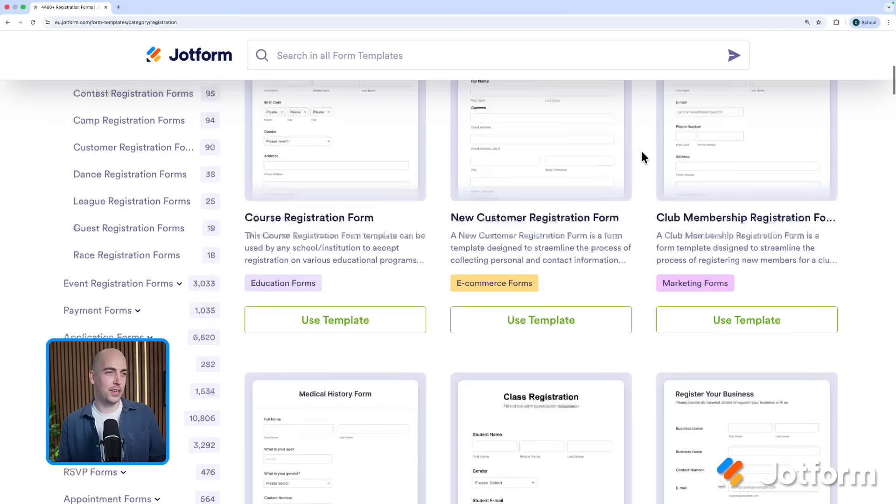
scroll(642, 152, "up", 20)
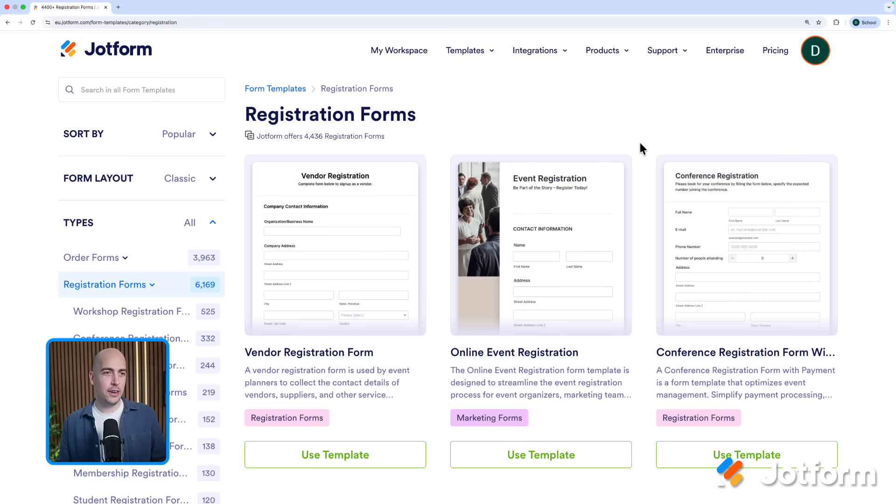
Preview the Conference Registration Form with Payment template down to its payment section and create a form from it
mouse_move(700, 254)
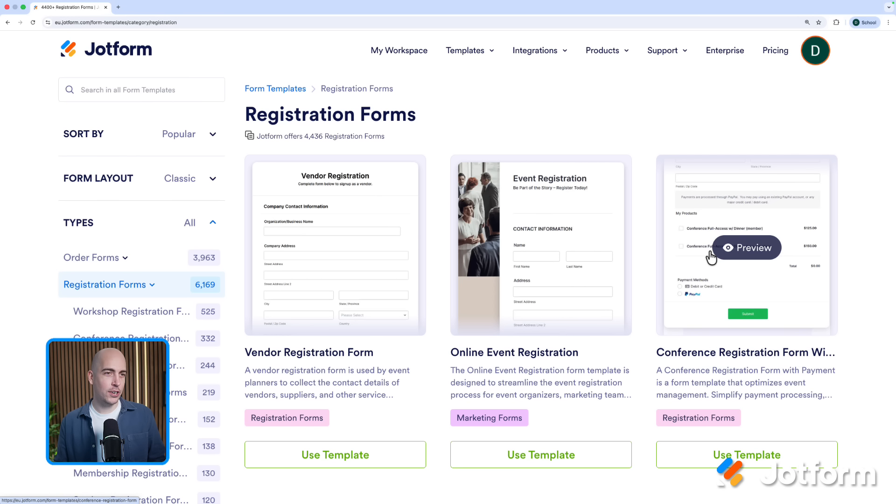
left_click(755, 249)
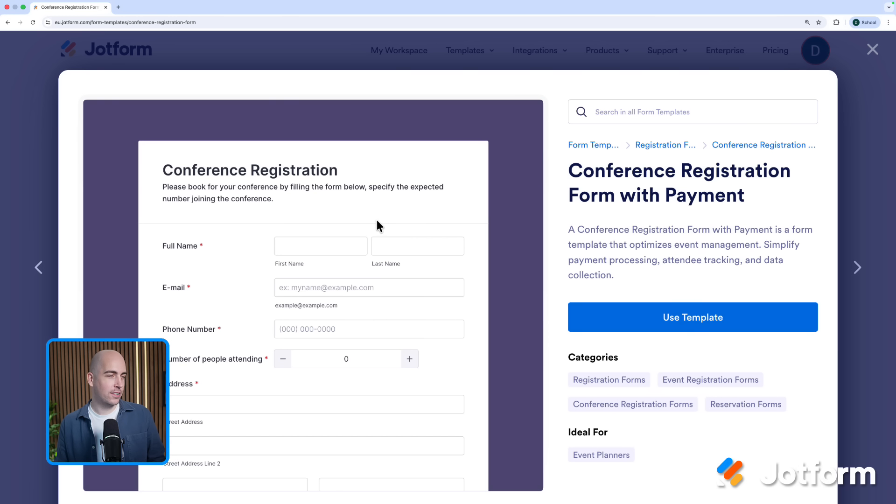
scroll(381, 217, "down", 5)
scroll(480, 240, "down", 6)
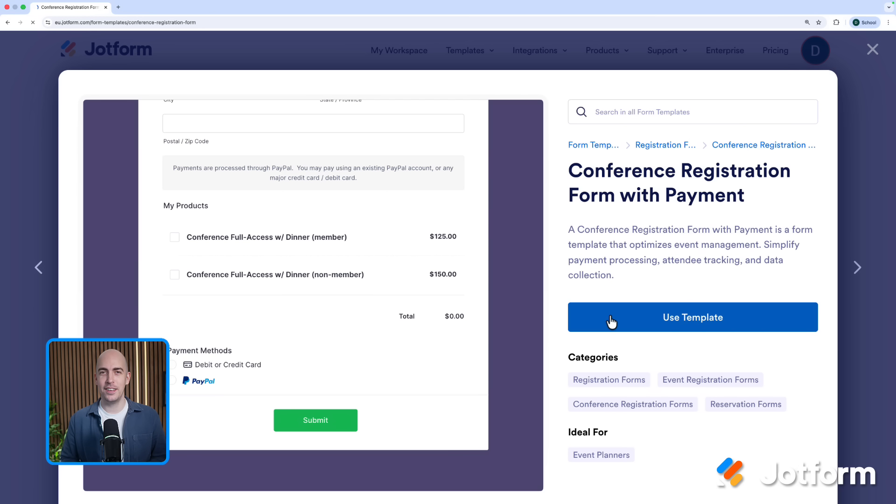
Delete the "Number of people attending" and Address fields from the conference registration form
scroll(470, 242, "down", 5)
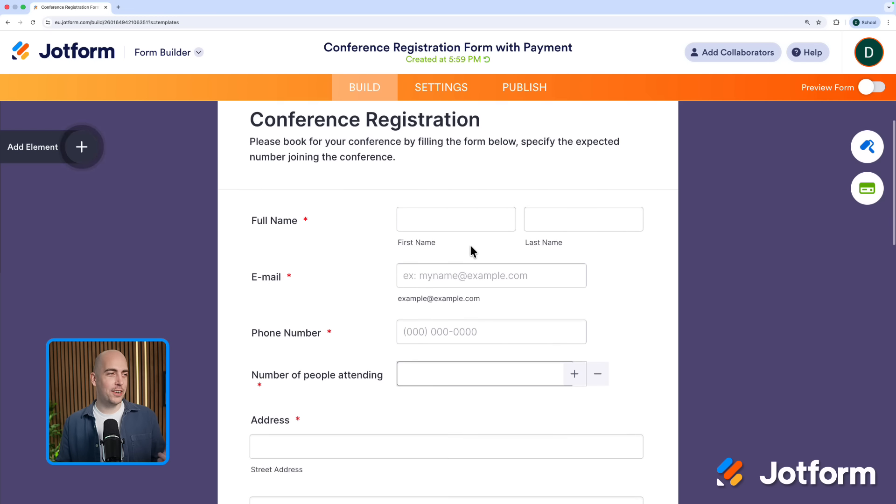
left_click(362, 266)
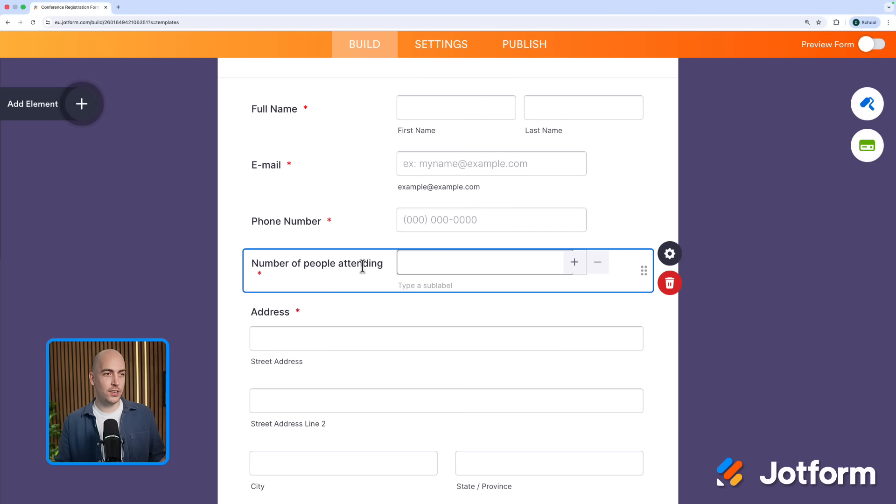
left_click(672, 285)
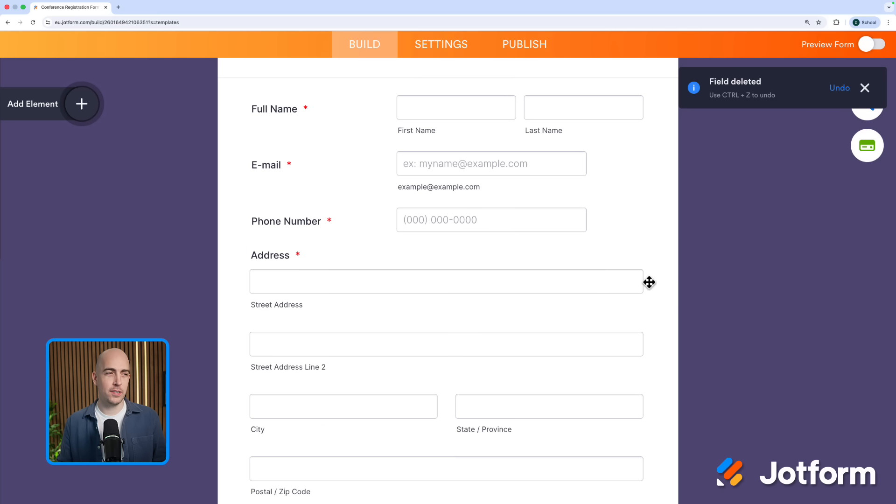
left_click(562, 283)
left_click(674, 402)
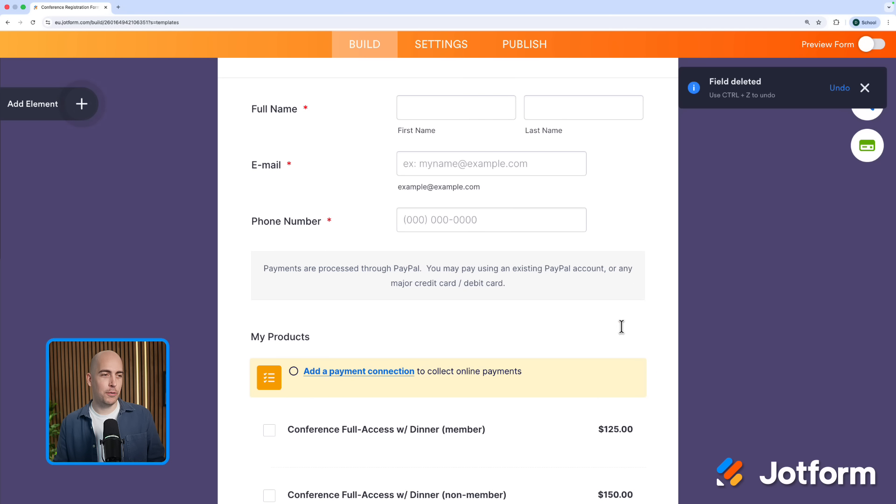
scroll(636, 284, "down", 3)
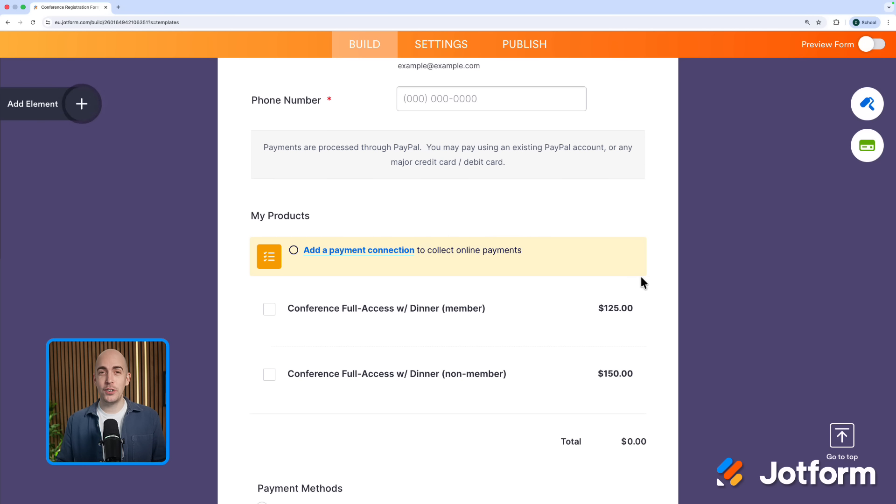
Add a File Upload field to the form directly above the My Products section
left_click(80, 107)
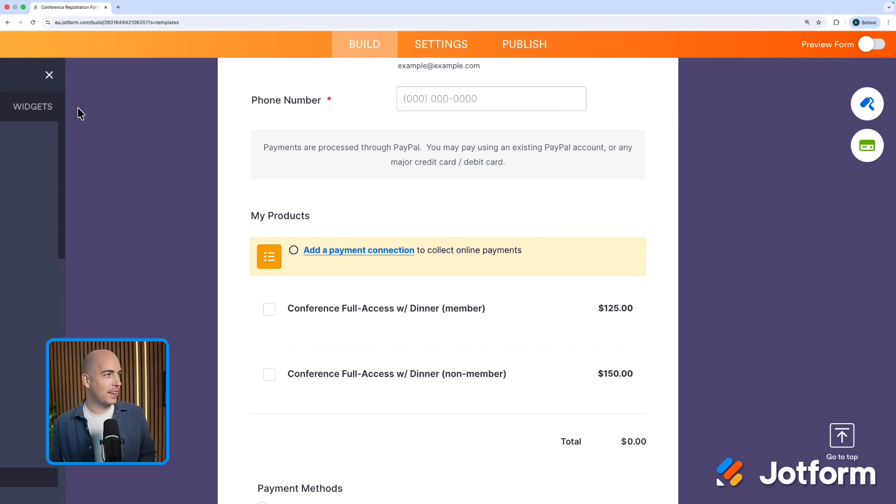
scroll(126, 149, "down", 5)
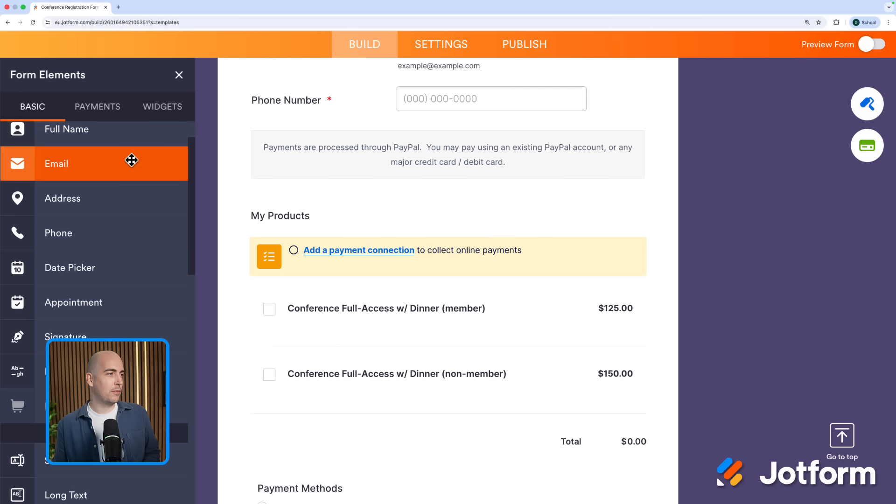
scroll(131, 160, "down", 5)
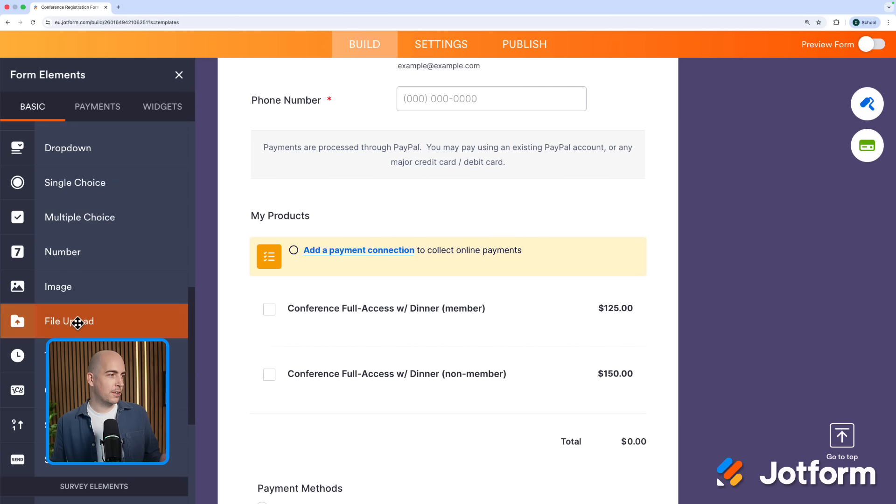
left_click_drag(74, 320, 372, 211)
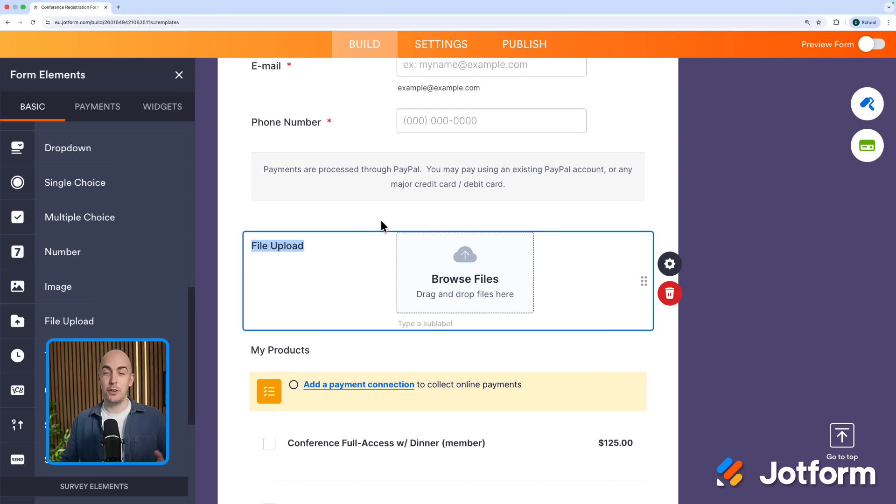
Look through the payment gateways and widgets available as form elements
left_click(98, 112)
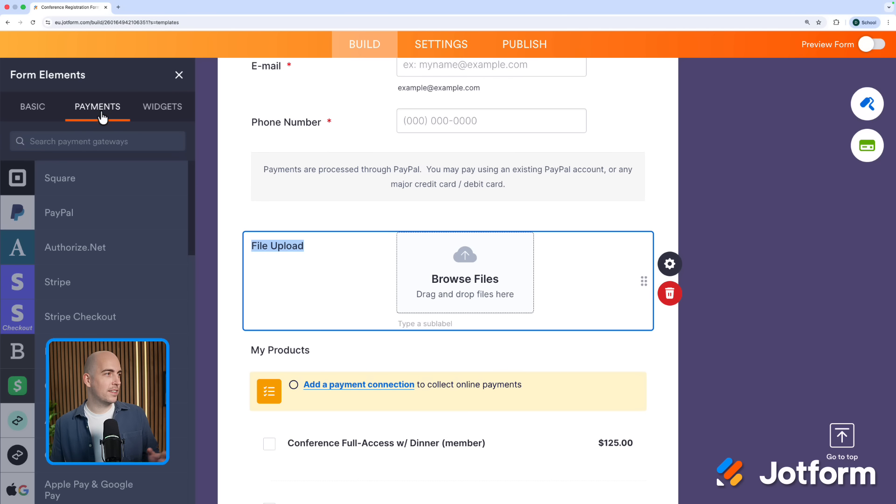
scroll(133, 177, "down", 13)
scroll(134, 178, "up", 13)
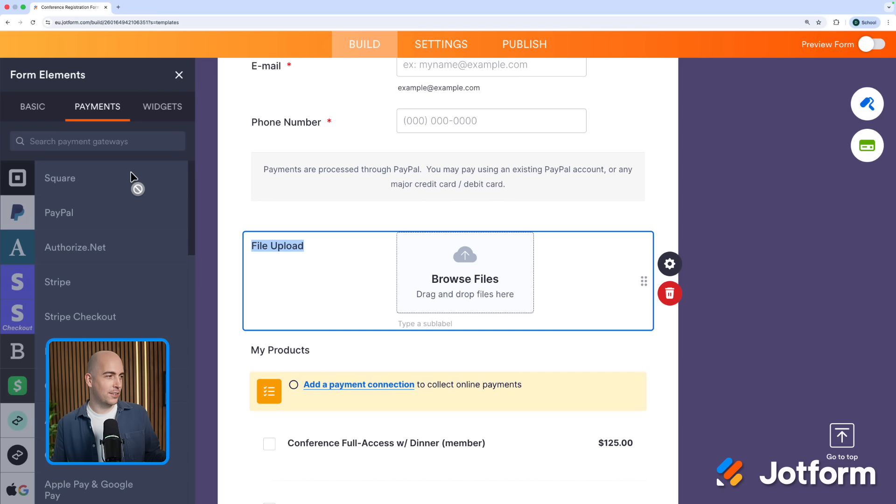
left_click(157, 111)
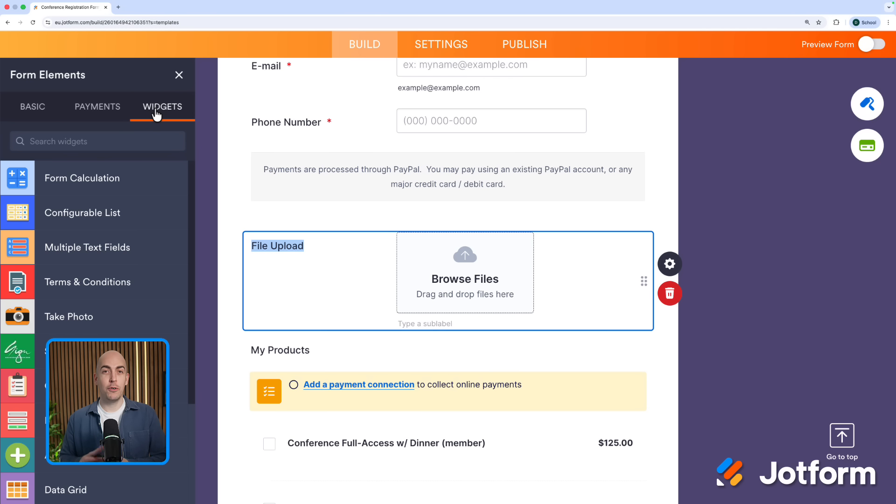
Add a single-choice question "Are you an attendee or a sponsor?" above File Upload, with only the options Attendee and Sponsor
left_click(32, 110)
scroll(69, 163, "down", 7)
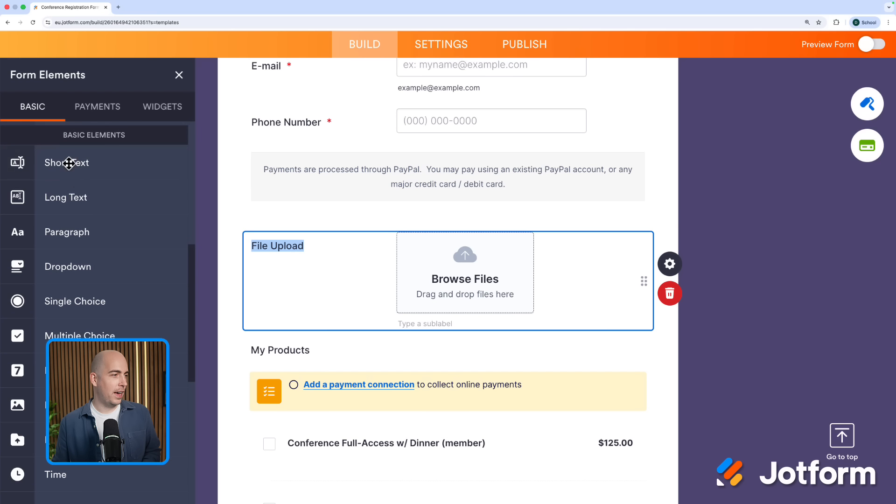
left_click_drag(95, 314, 419, 229)
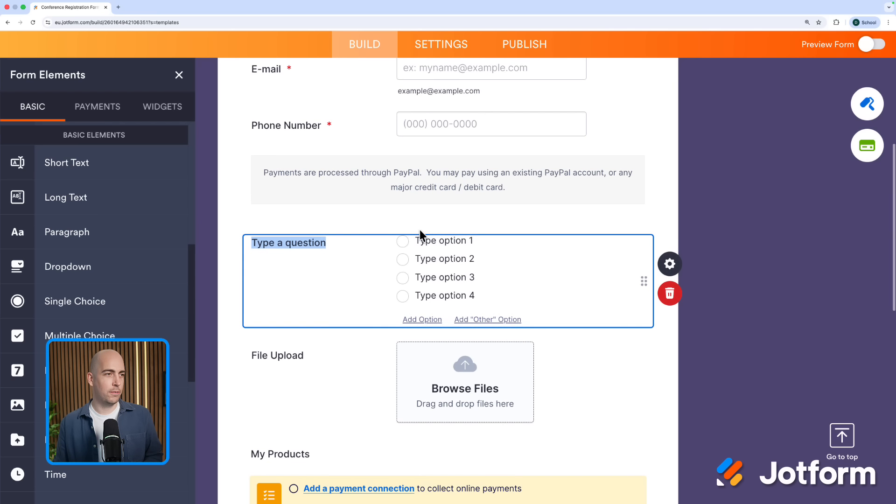
type("Are you a")
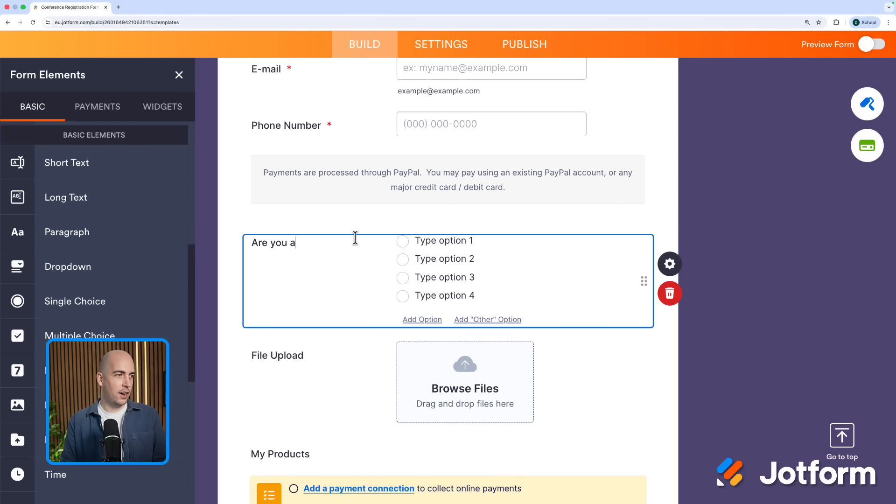
type("n attendee or a sponsor?")
left_click(451, 240)
type("Attendee")
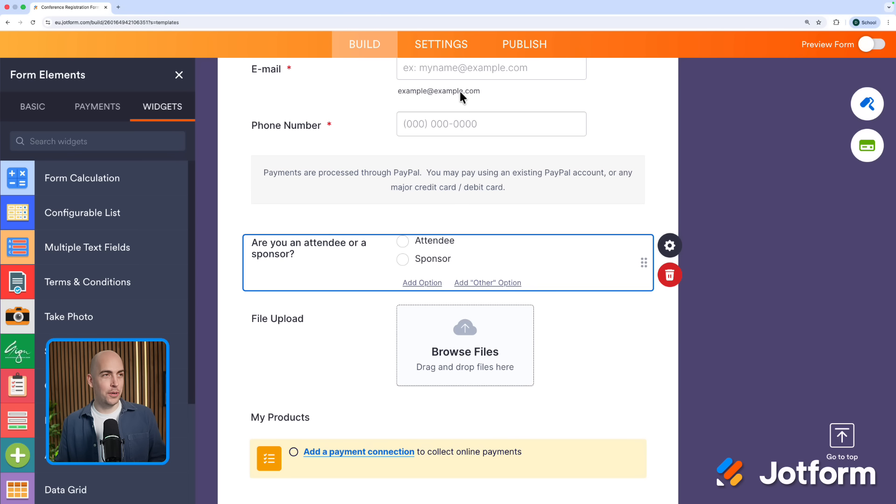
Create a Show/Hide Field condition that applies if "Are you an attendee or a sponsor?" Is Equal To Attendee
left_click(449, 47)
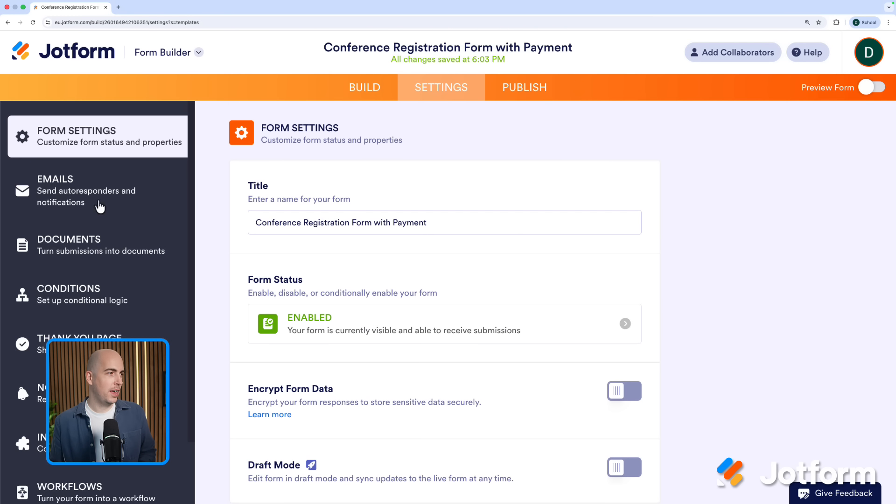
left_click(101, 296)
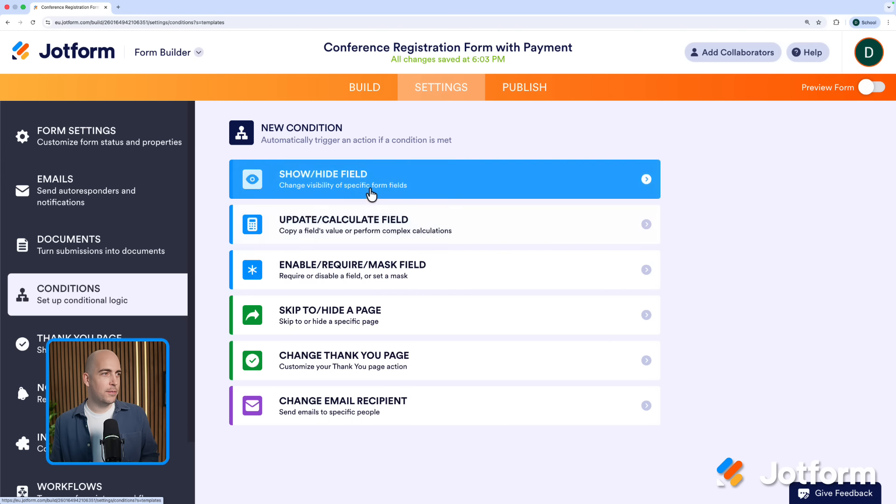
left_click(374, 193)
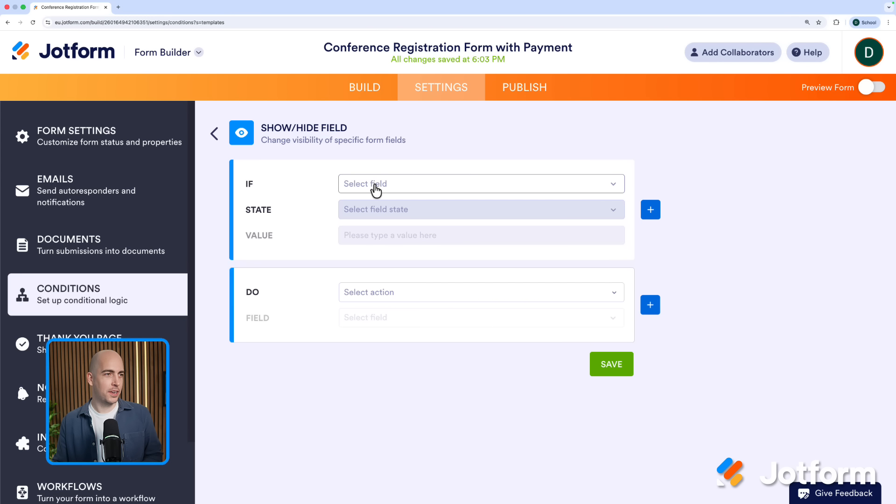
left_click(362, 187)
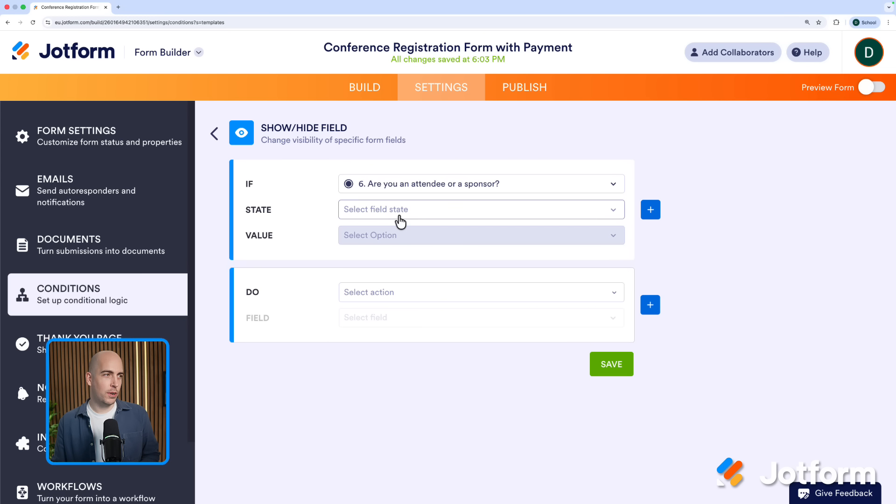
left_click(399, 214)
left_click(398, 228)
left_click(370, 243)
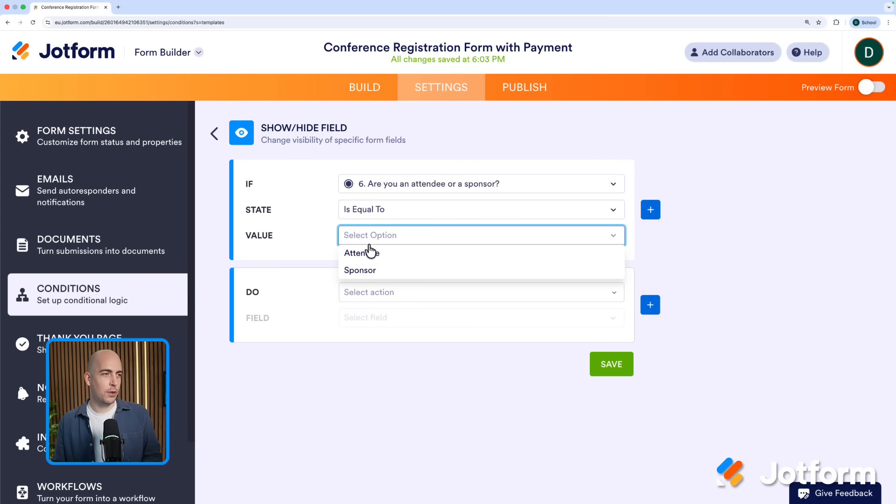
left_click(372, 258)
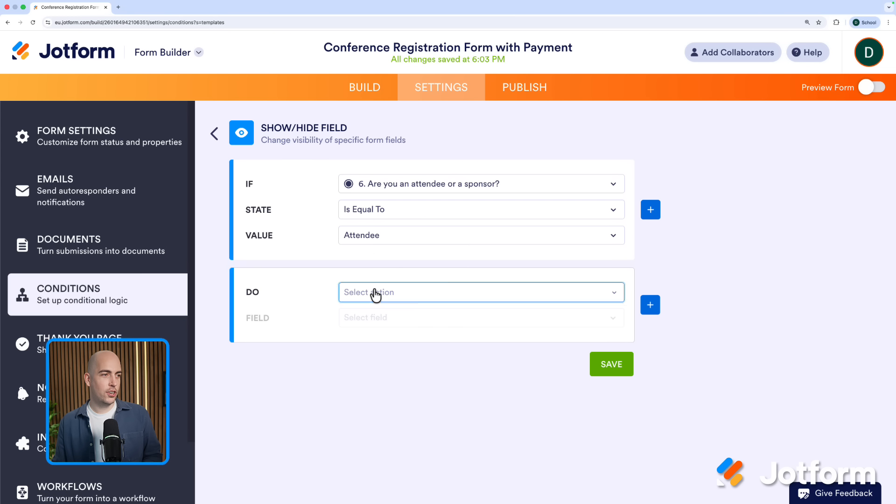
Set the condition's action to Show the File Upload field and save the condition
left_click(372, 292)
left_click(380, 338)
left_click(383, 321)
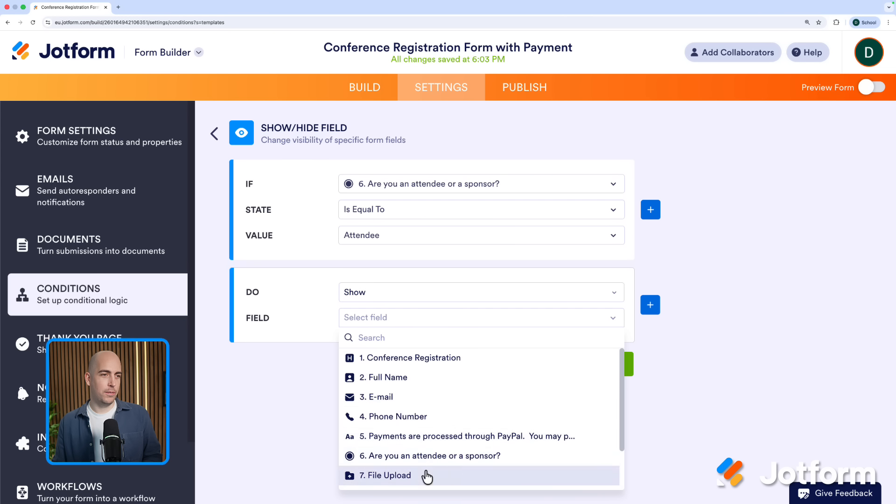
left_click(426, 475)
left_click(617, 372)
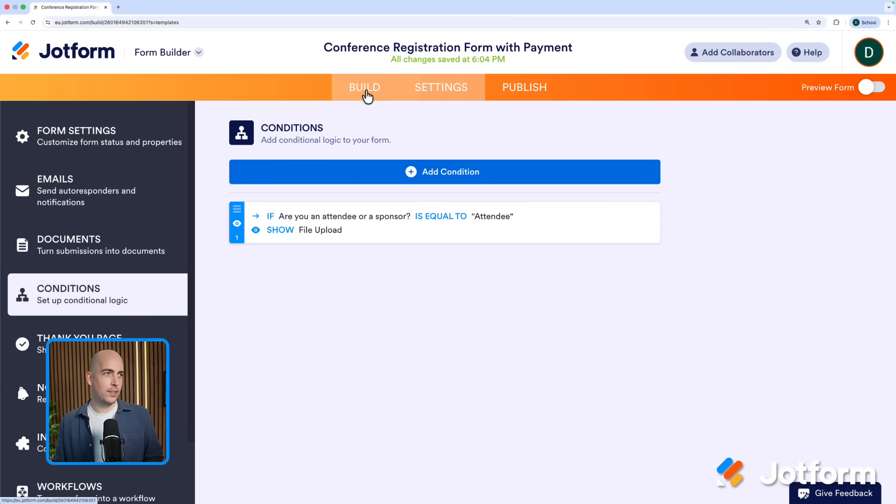
Hide the File Upload field by default in its advanced properties
left_click(365, 90)
left_click(373, 339)
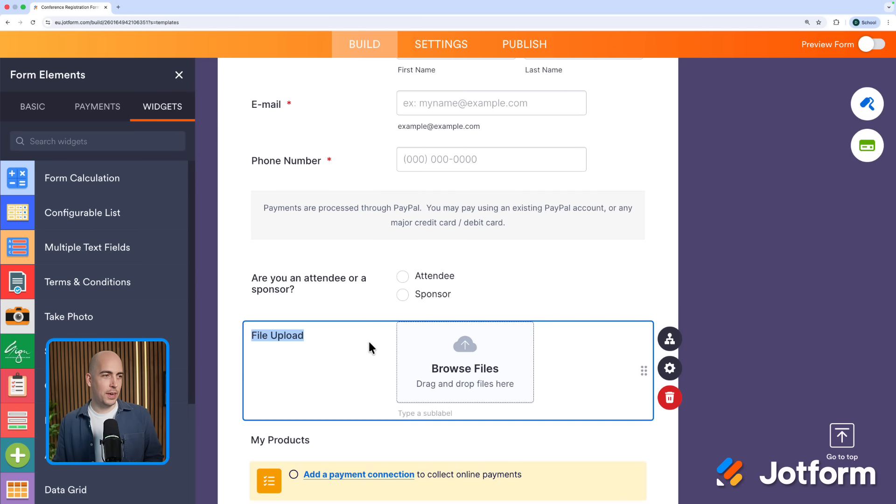
left_click(670, 369)
scroll(746, 369, "down", 2)
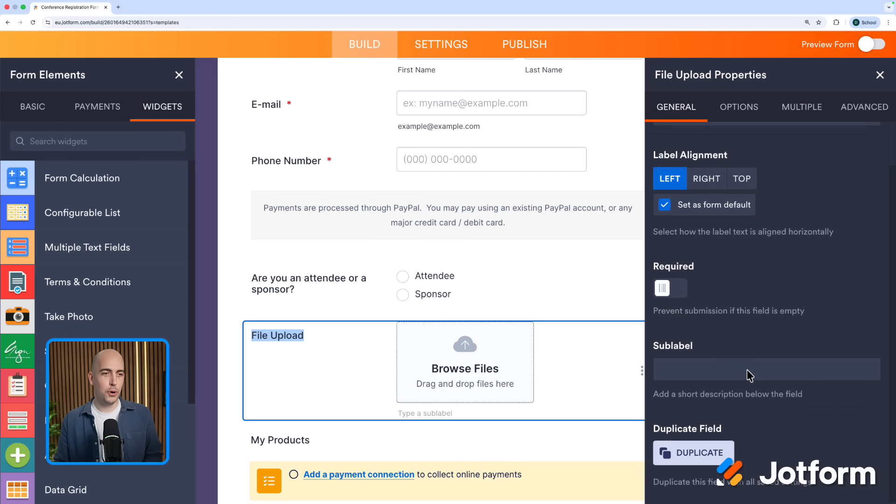
left_click(864, 106)
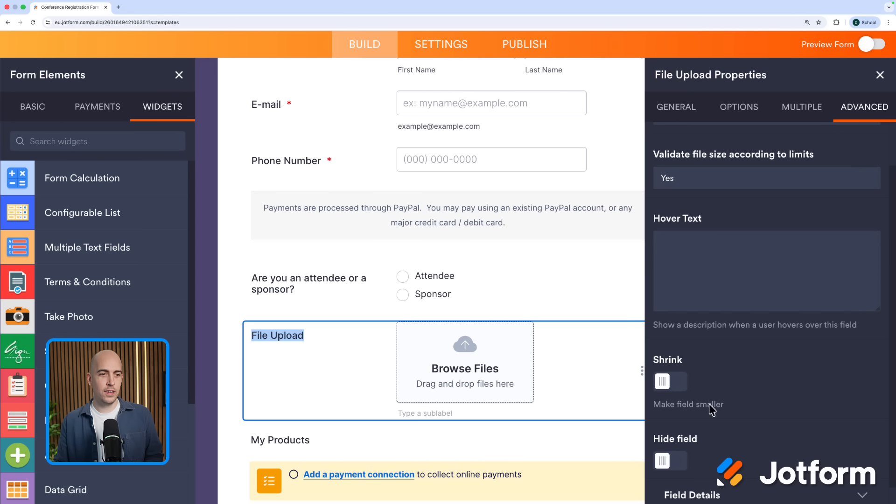
left_click(671, 460)
left_click(879, 75)
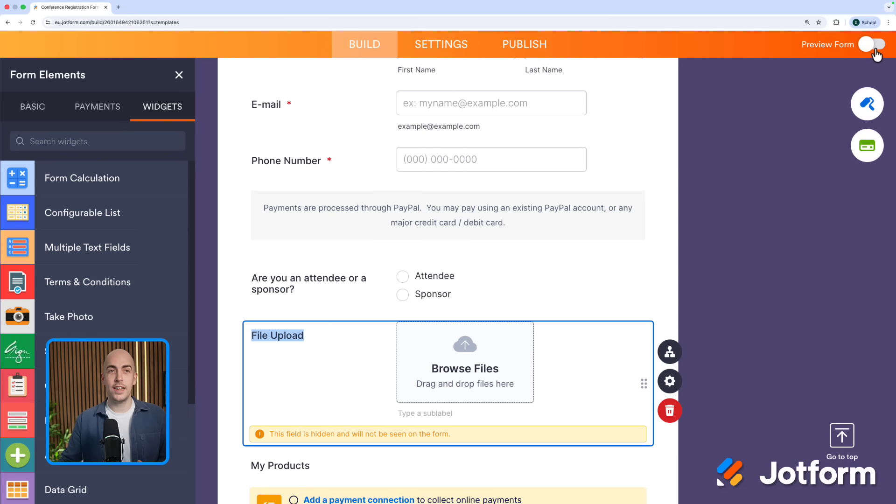
Preview the form, answer Attendee to test the File Upload condition, and return to editing
left_click(870, 45)
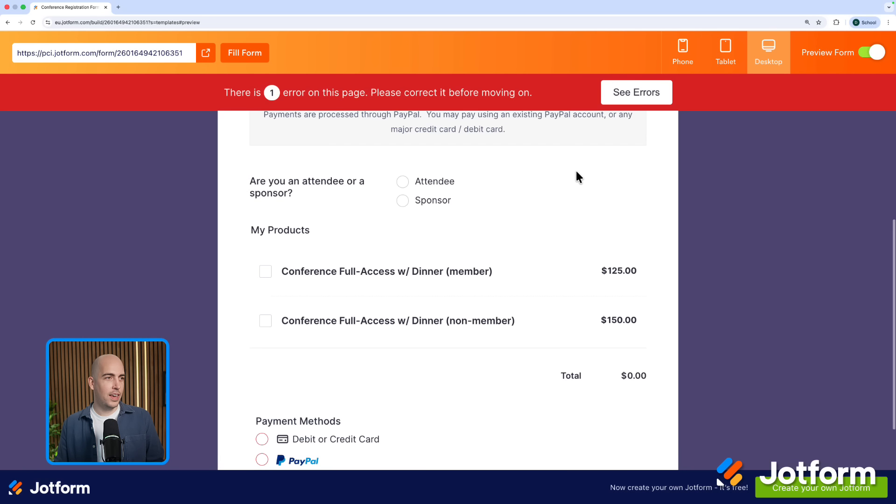
left_click(402, 182)
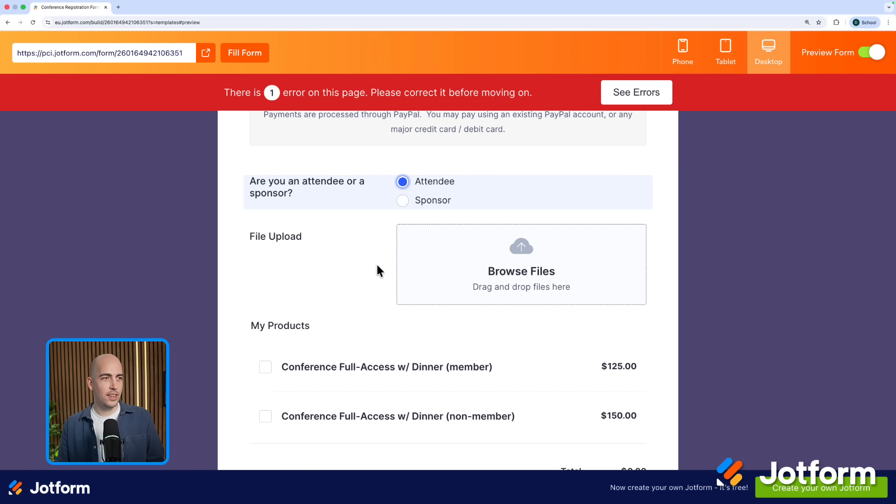
left_click(869, 55)
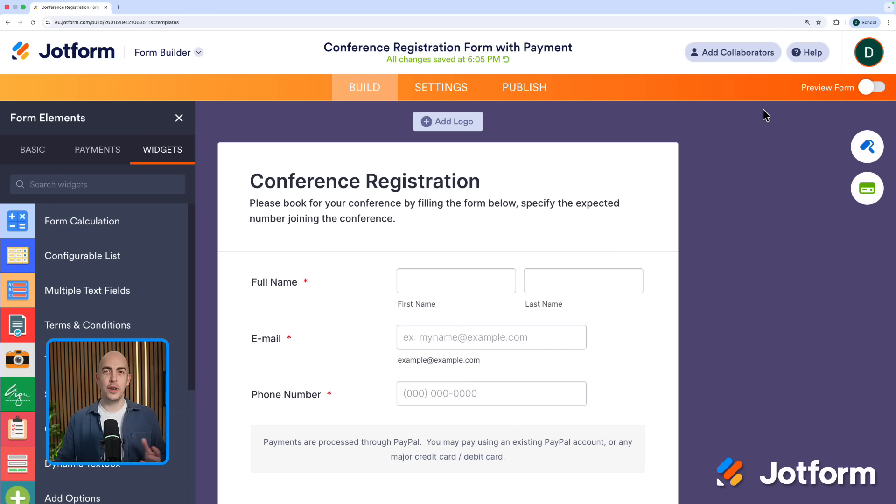
View the available form themes, and apply the green color scheme to the form
left_click(868, 147)
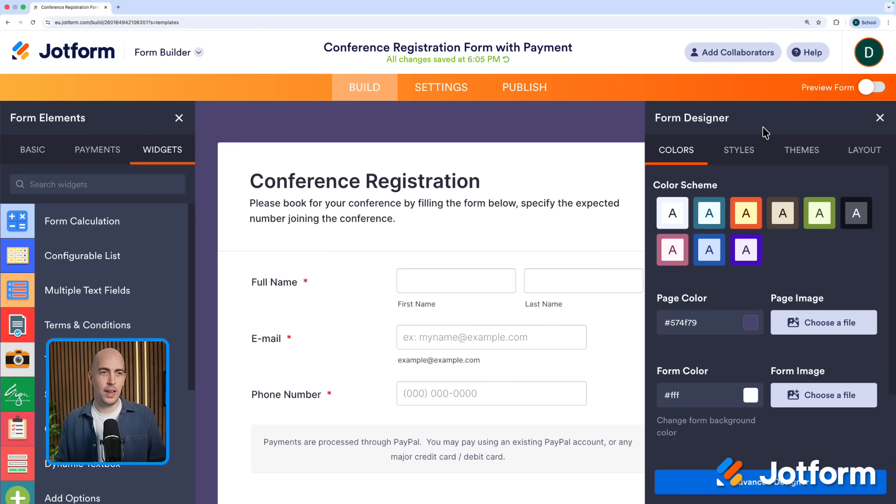
left_click(798, 152)
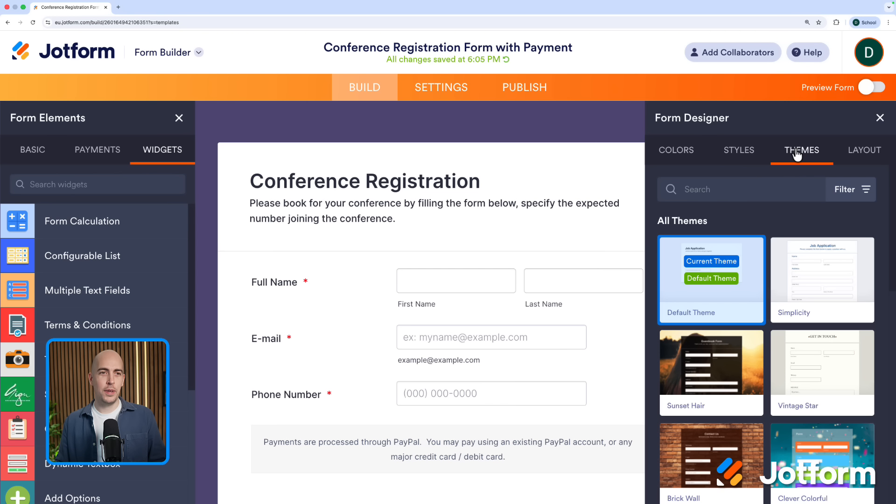
left_click(669, 158)
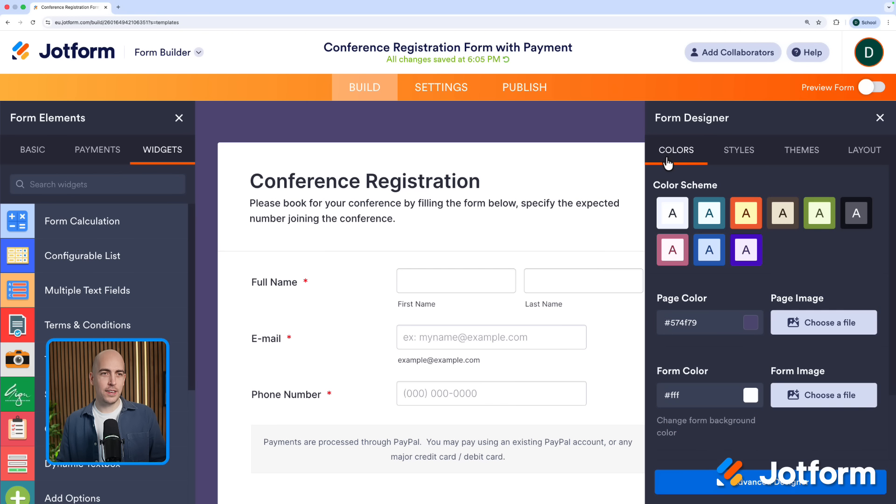
left_click(818, 214)
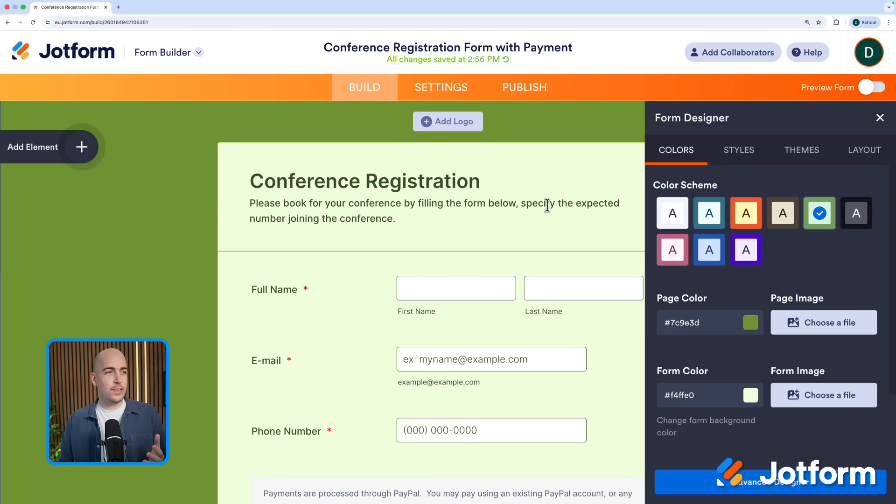
Change the form's status in the form settings to Disable at submission limit
left_click(459, 94)
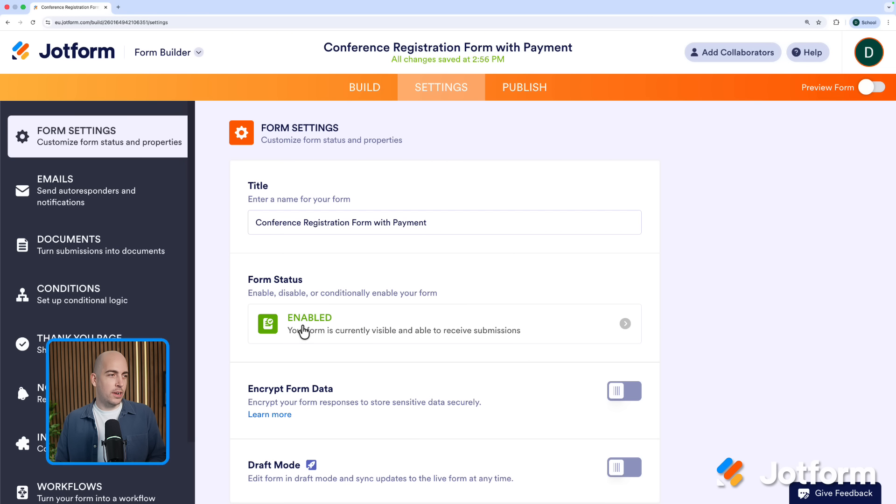
left_click(324, 329)
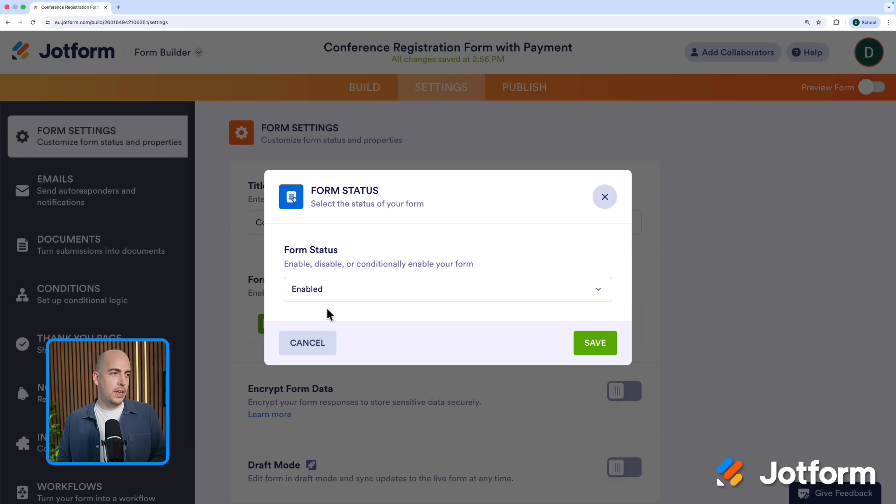
left_click(344, 295)
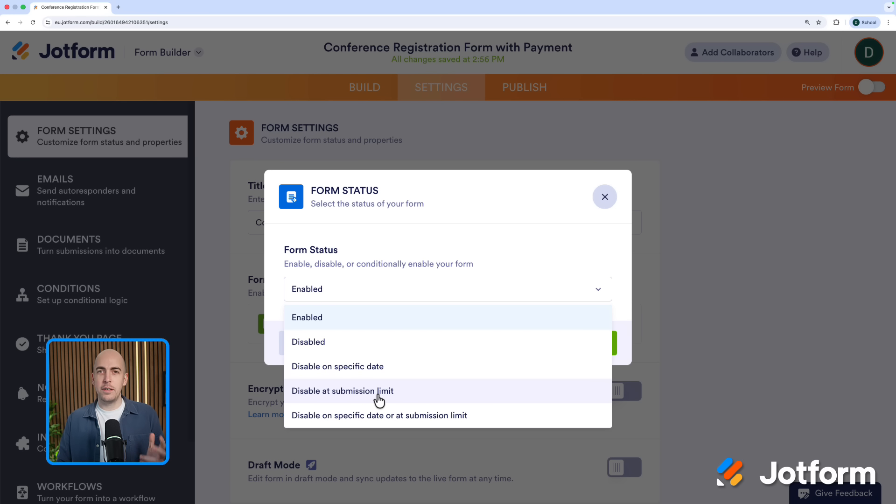
left_click(379, 400)
Set the submission limit to 100 and save the form status
left_click(365, 293)
double_click(365, 292)
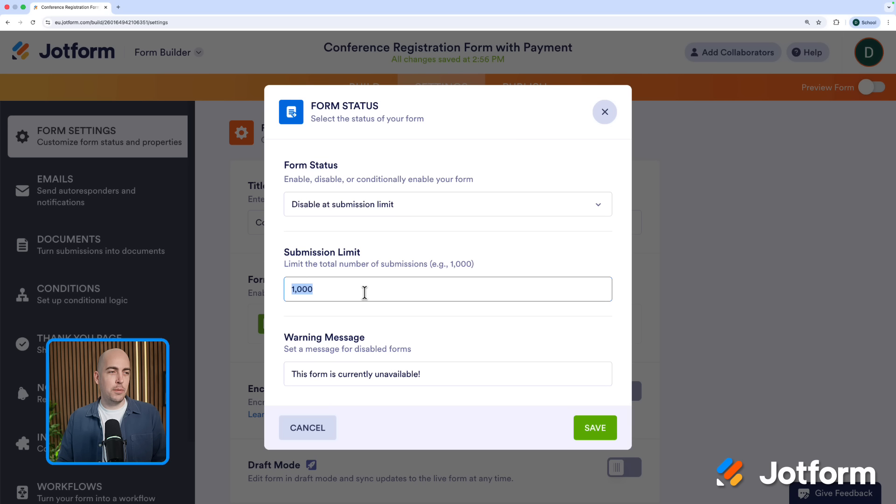
type("1")
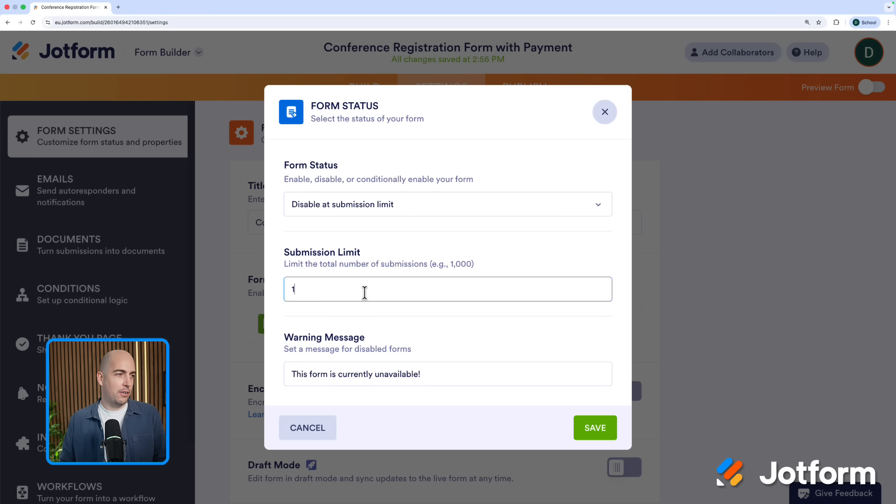
triple_click(402, 374)
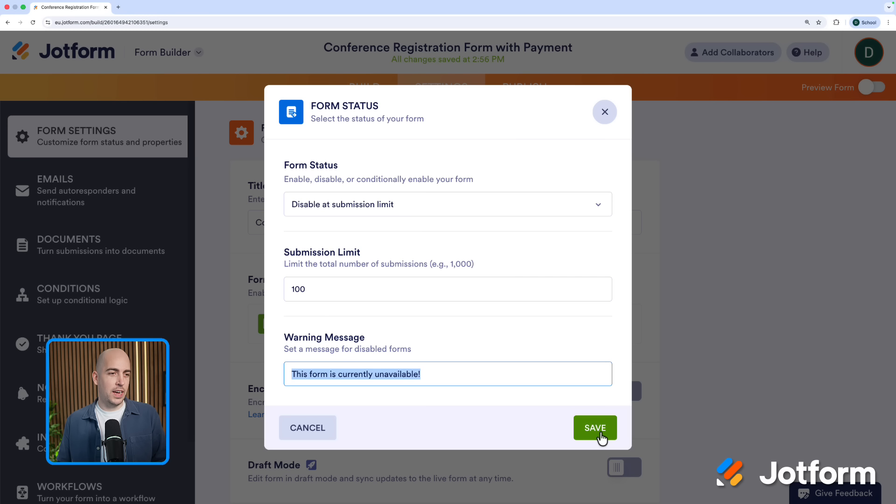
left_click(597, 430)
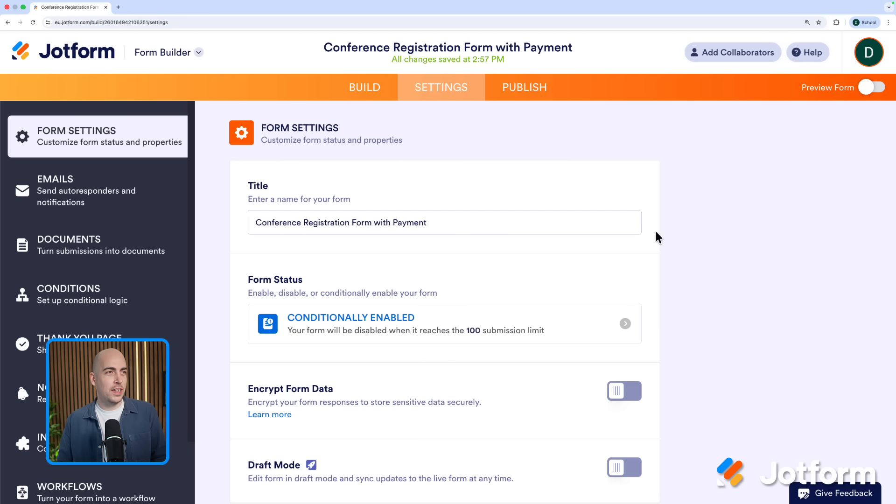
Review the form's publishing options, including the direct link, QR code sharing and website embed code
left_click(527, 86)
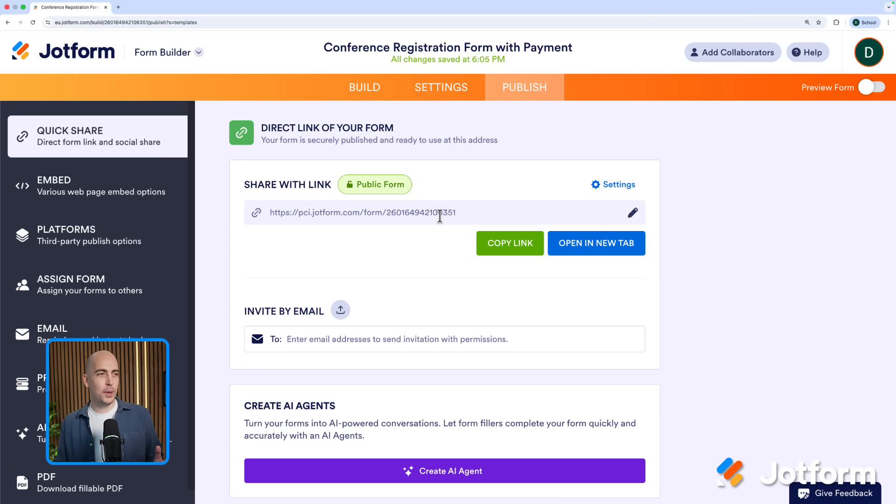
scroll(439, 217, "down", 5)
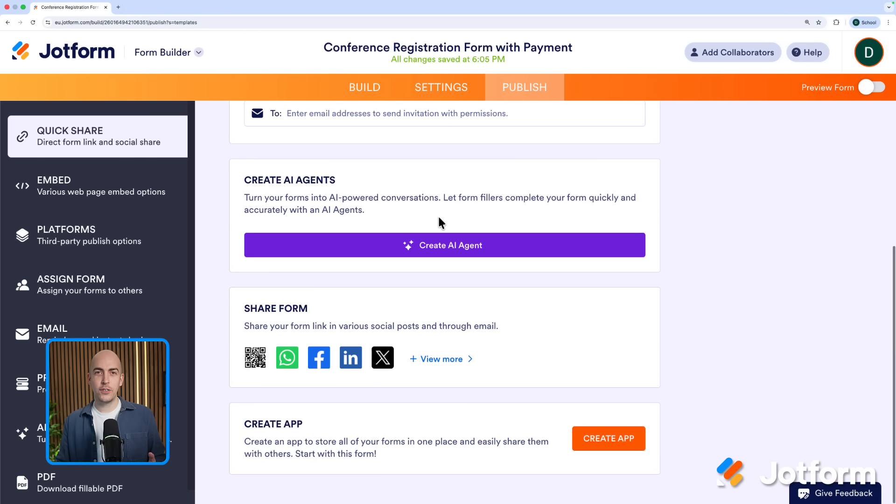
left_click(255, 358)
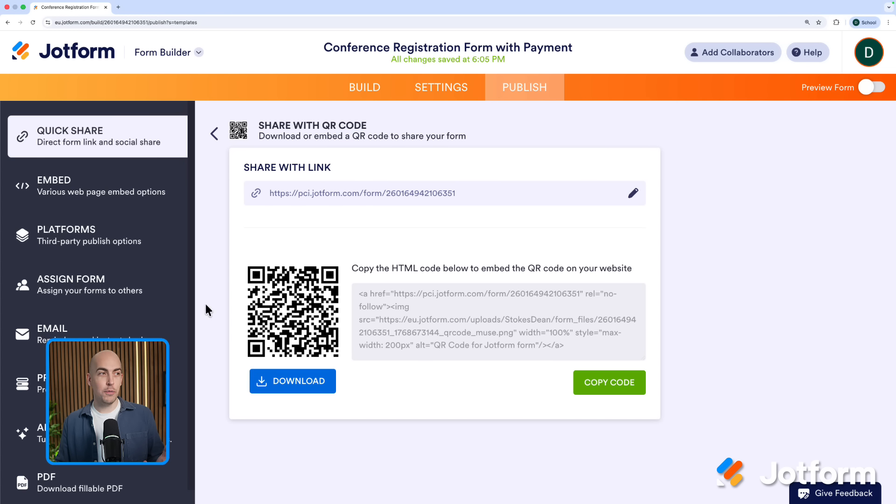
left_click(73, 196)
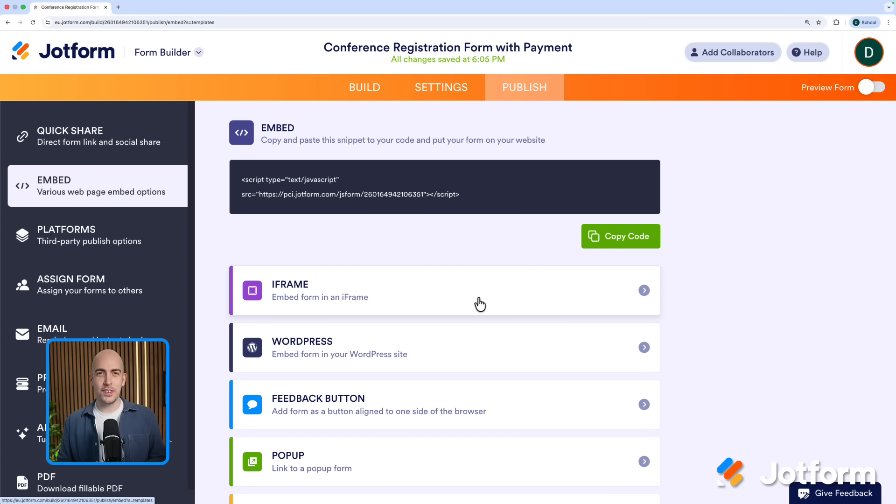
Show the other Jotform tools available for this form
left_click(185, 56)
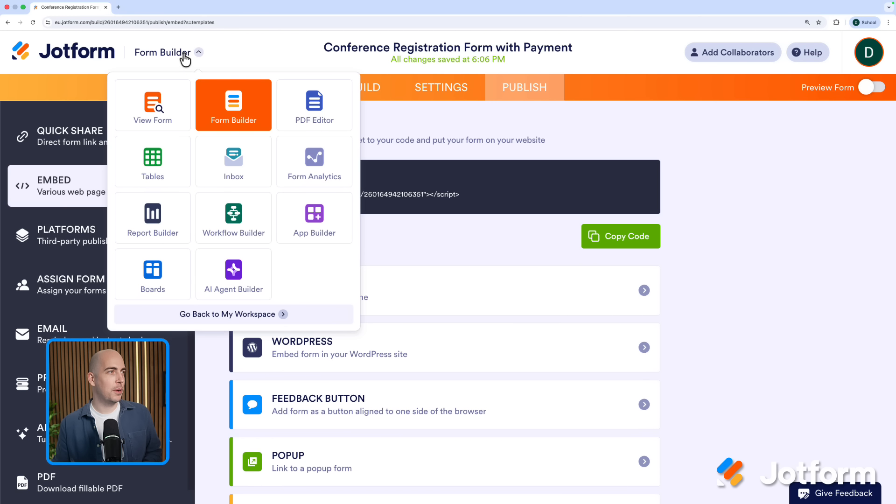